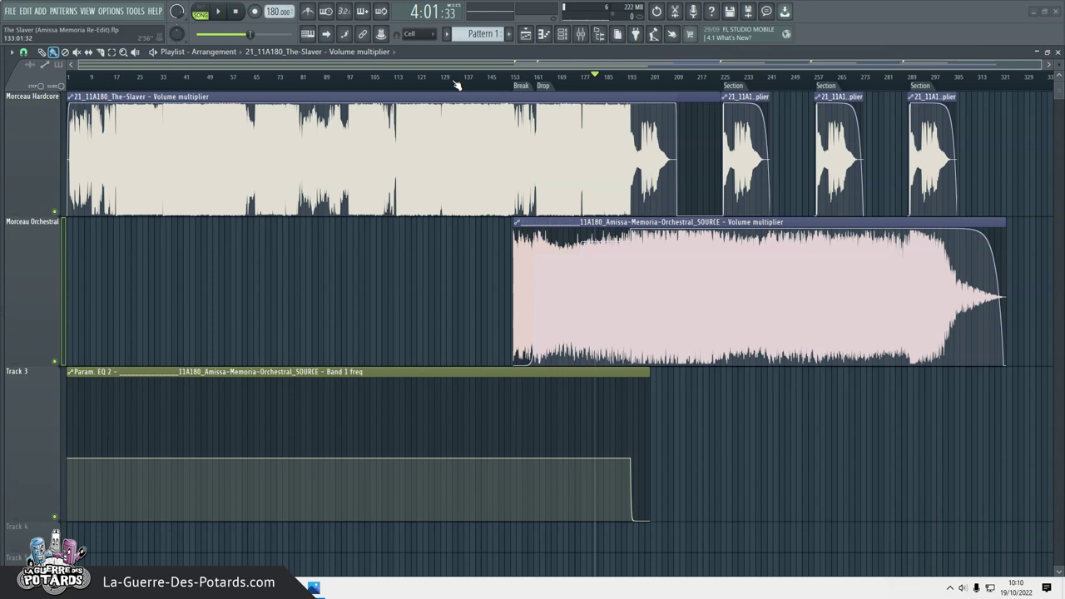
Play the arrangement from about bar 133, check the Morceau Hardcore level in the mixer, and stop playback
{"action": "left_click", "coordinate": [454, 83]}
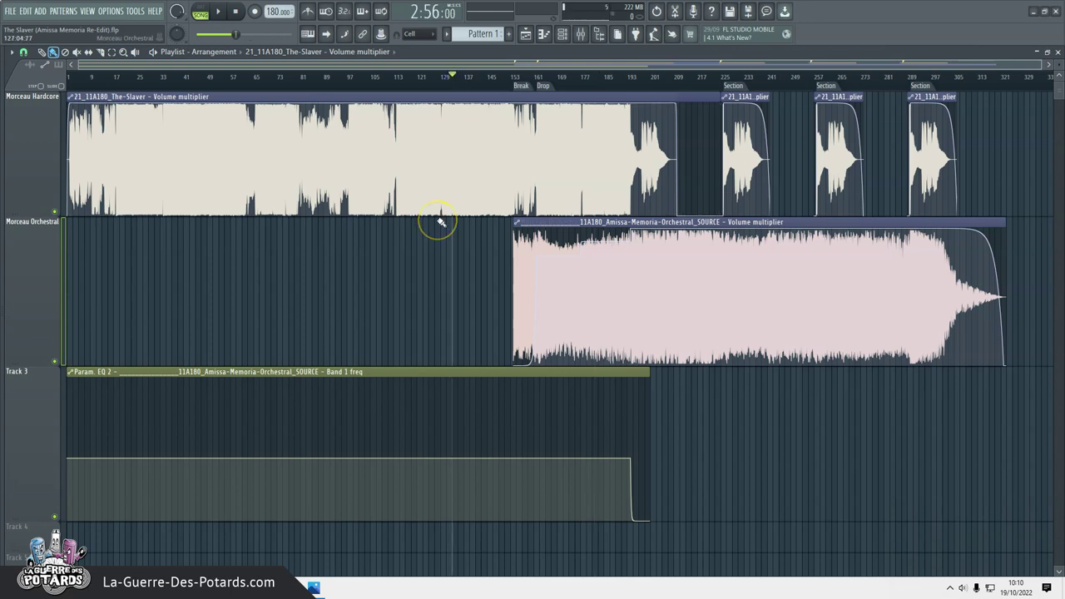
{"action": "key", "text": "space"}
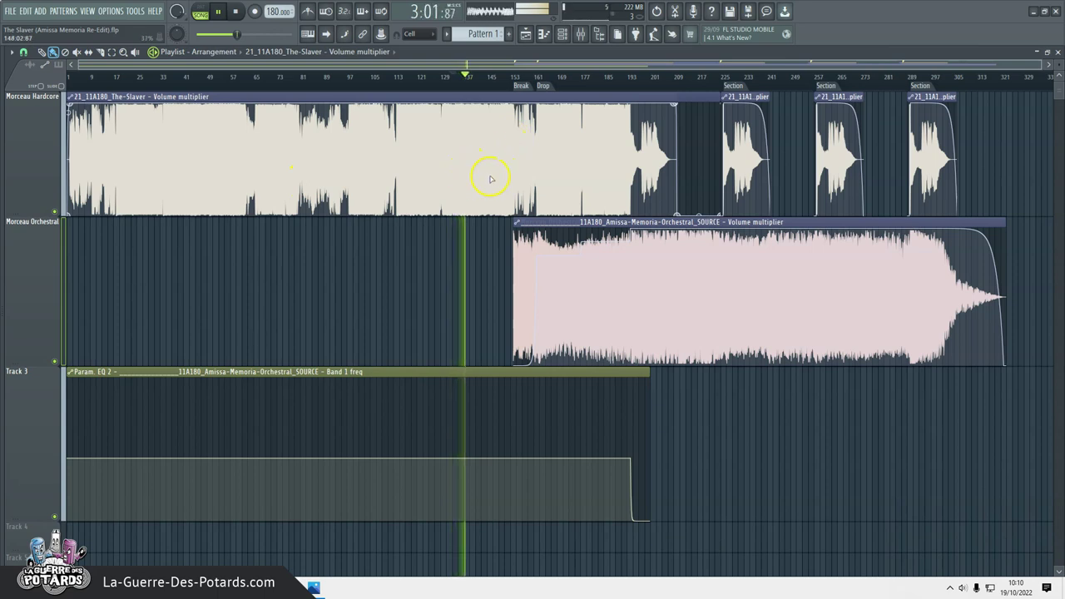
{"action": "scroll", "coordinate": [503, 80], "scroll_direction": "up", "scroll_amount": 5}
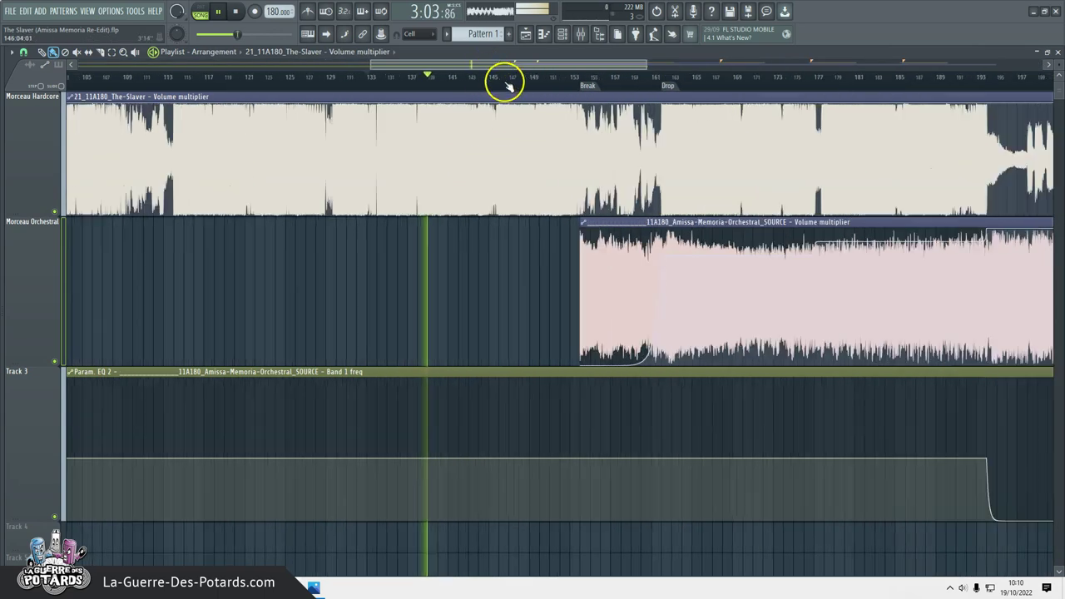
{"action": "scroll", "coordinate": [483, 80], "scroll_direction": "down", "scroll_amount": 5}
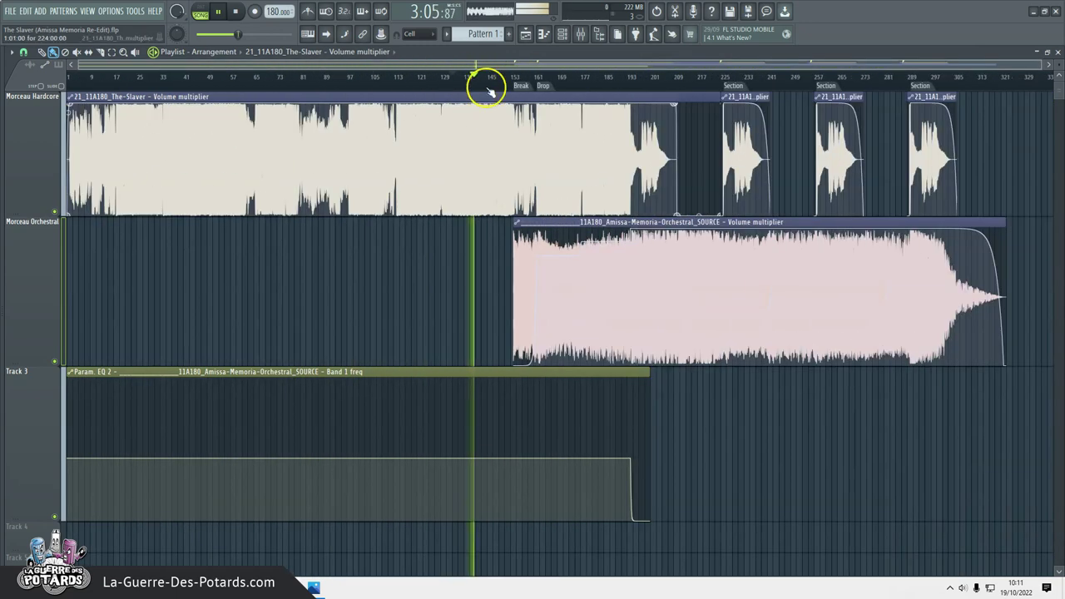
{"action": "key", "text": "F9"}
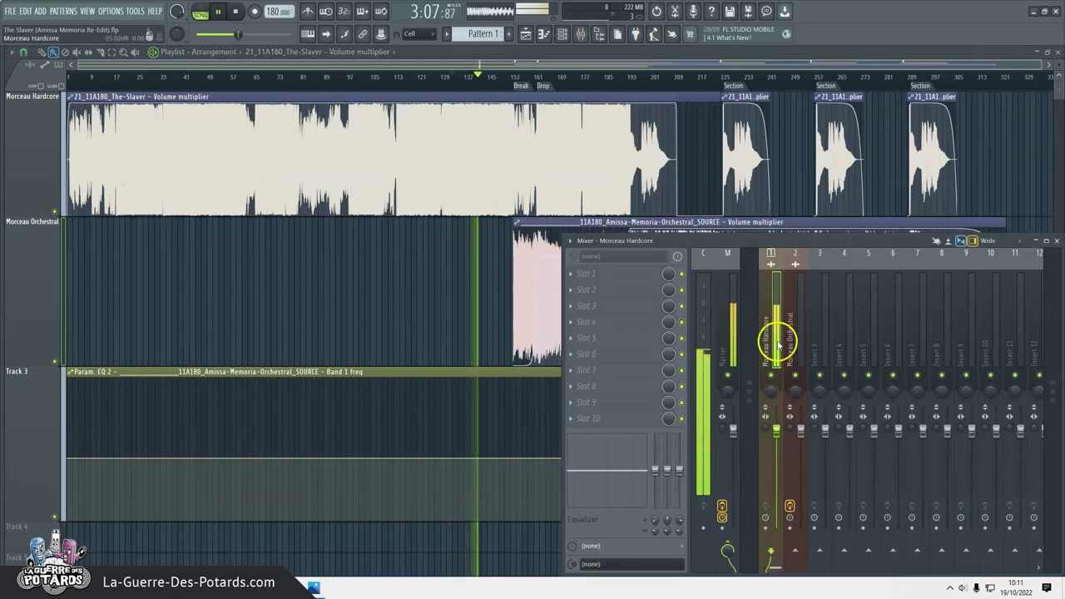
{"action": "key", "text": "F9"}
{"action": "key", "text": "space"}
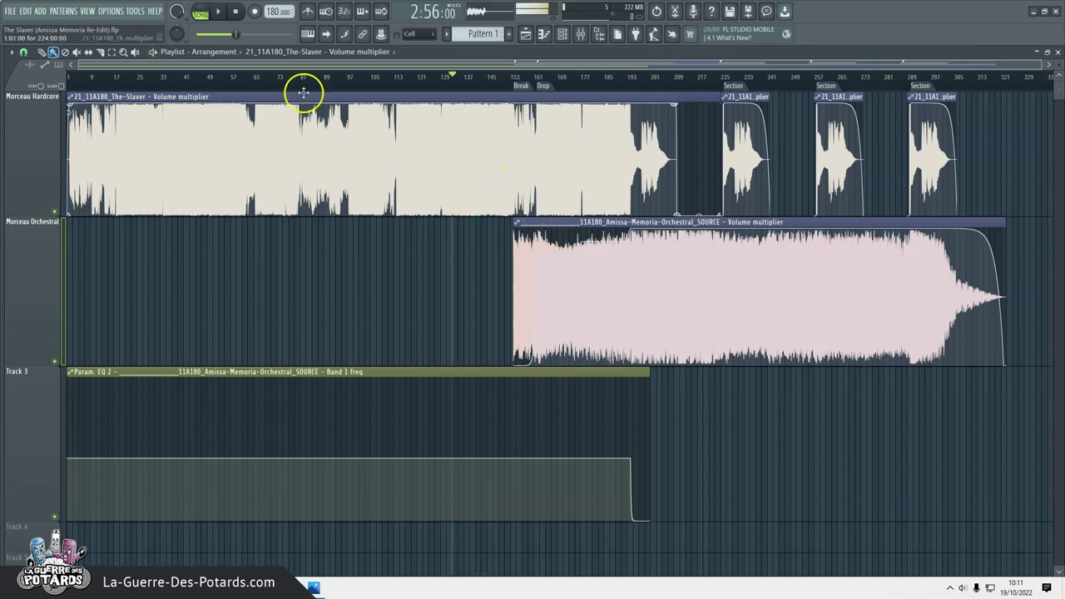
Play the orchestral part alone from about bar 215, check the Morceau Orchestral level in the mixer, and stop playback
{"action": "scroll", "coordinate": [894, 76], "scroll_direction": "up", "scroll_amount": 2}
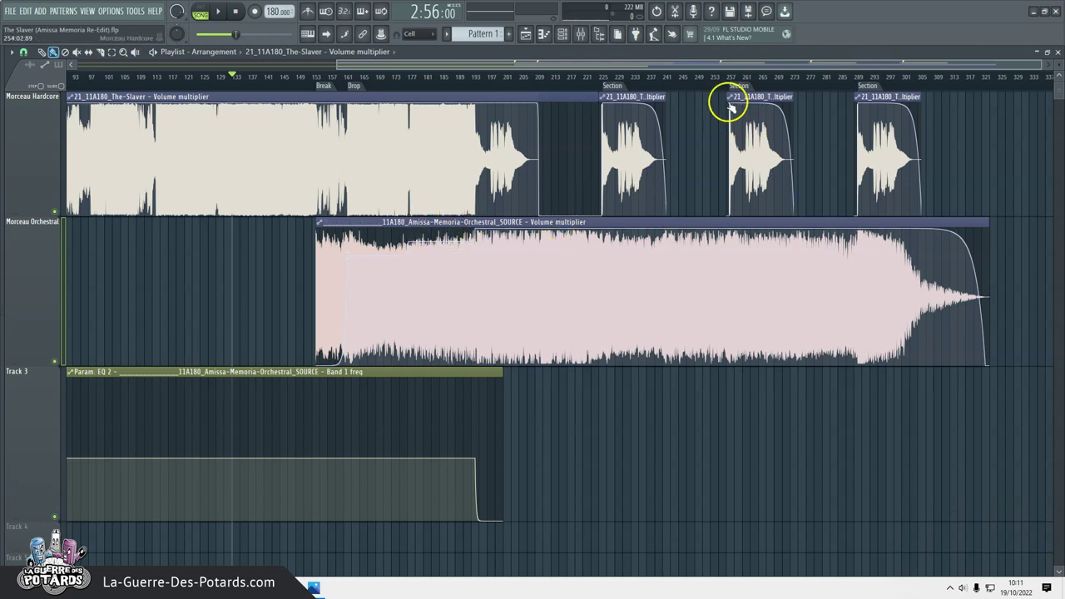
{"action": "left_click", "coordinate": [684, 77]}
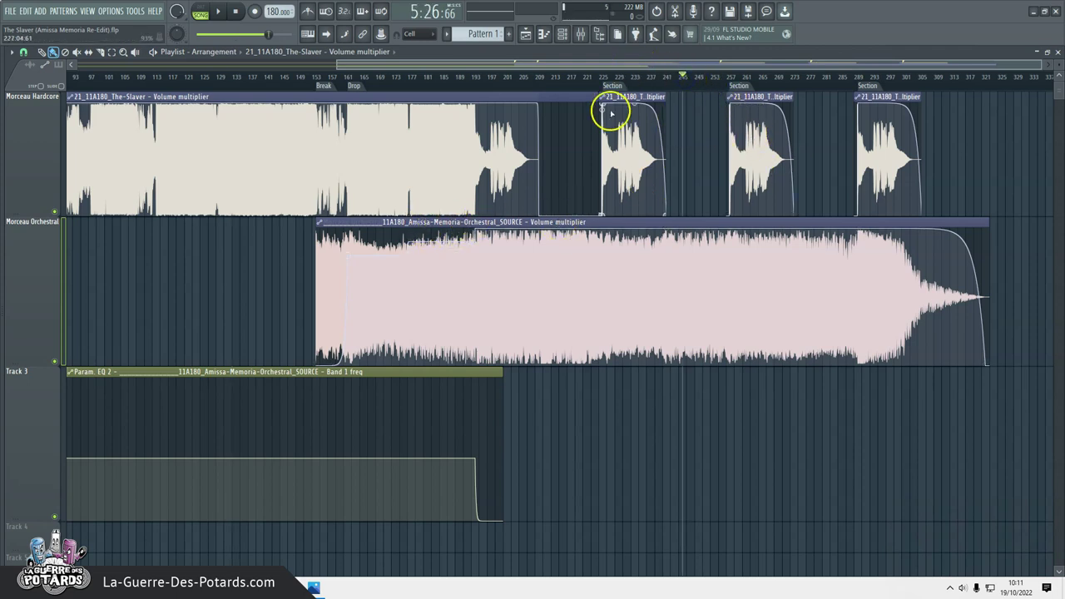
{"action": "left_click", "coordinate": [559, 78]}
{"action": "key", "text": "space"}
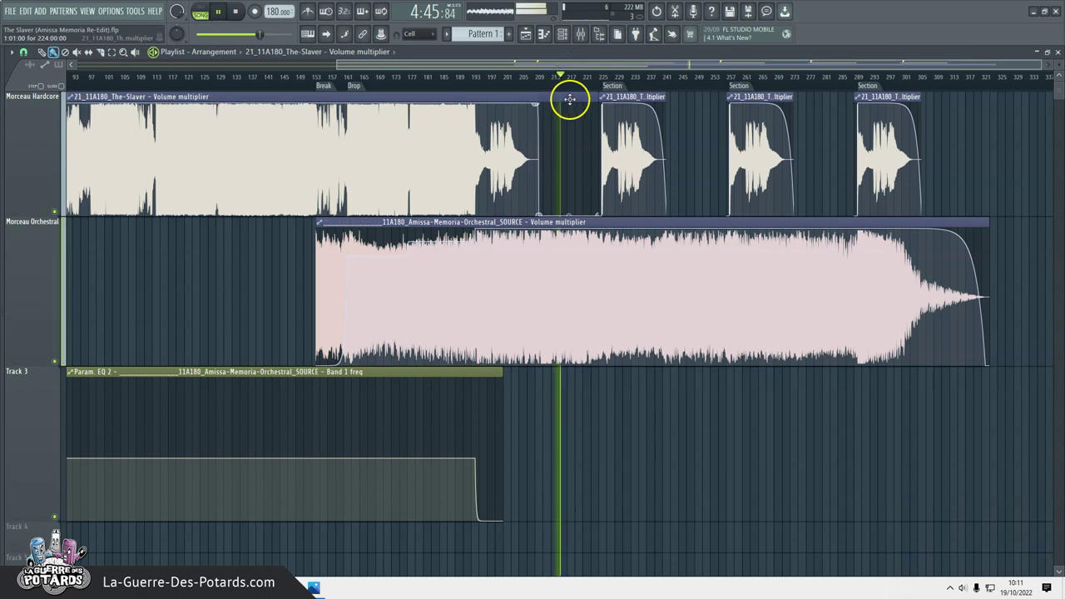
{"action": "key", "text": "F9"}
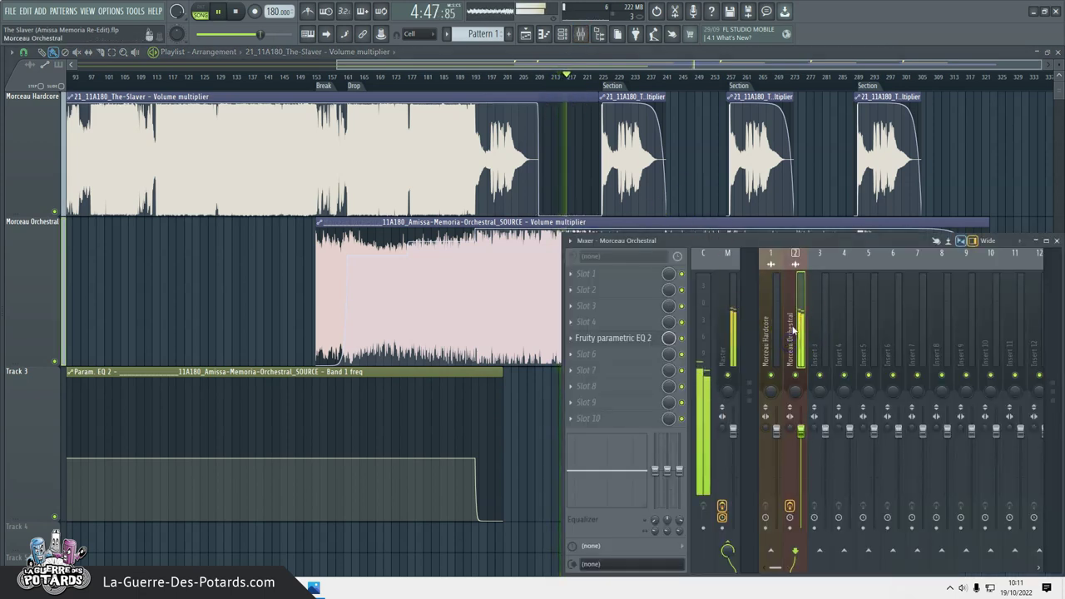
{"action": "key", "text": "F9"}
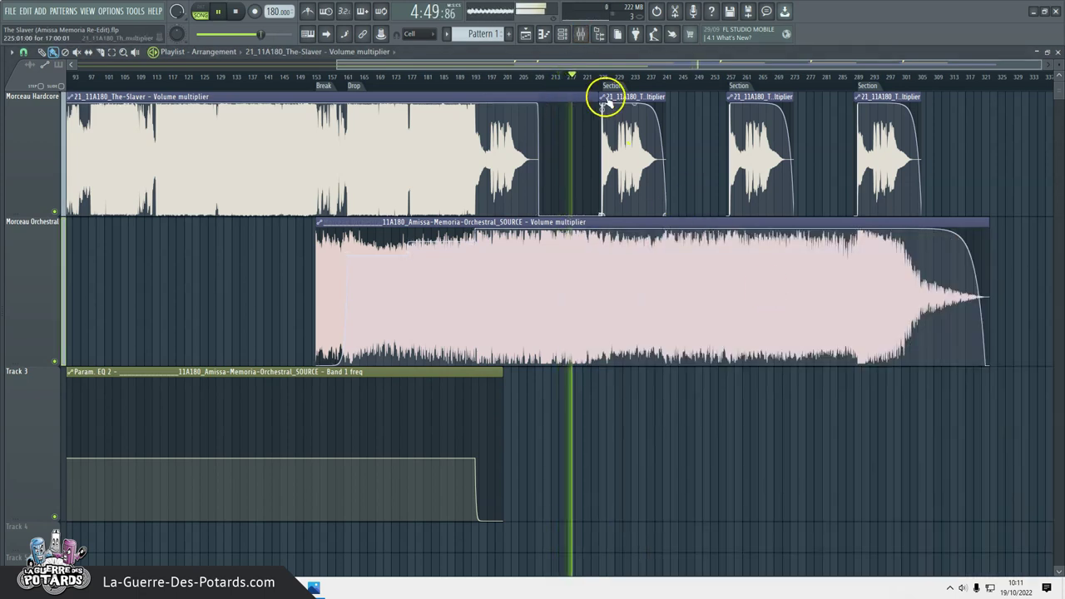
{"action": "scroll", "coordinate": [602, 83], "scroll_direction": "up", "scroll_amount": 5}
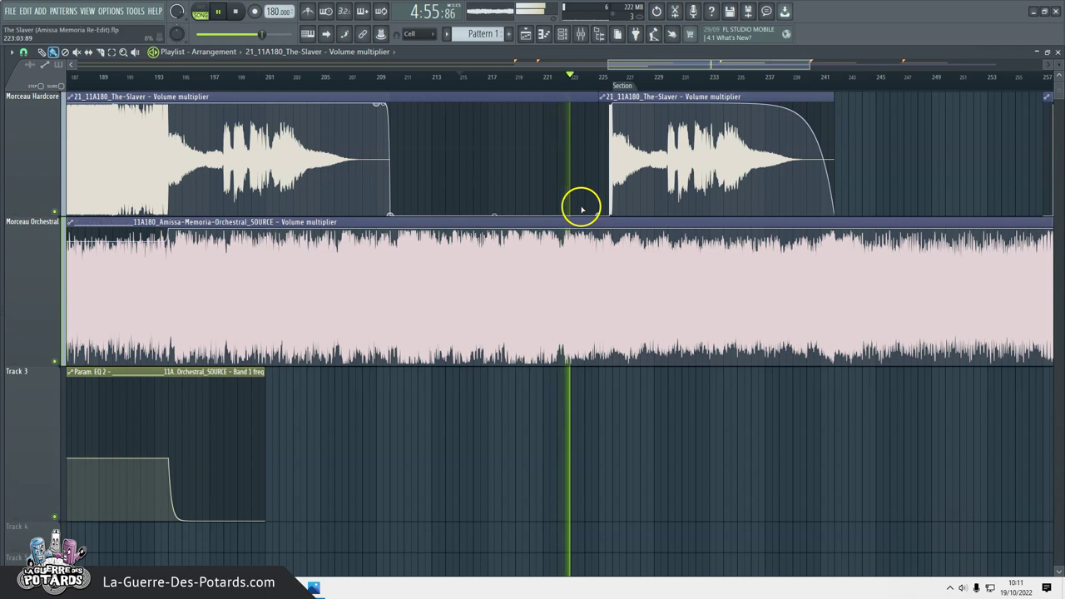
{"action": "key", "text": "space"}
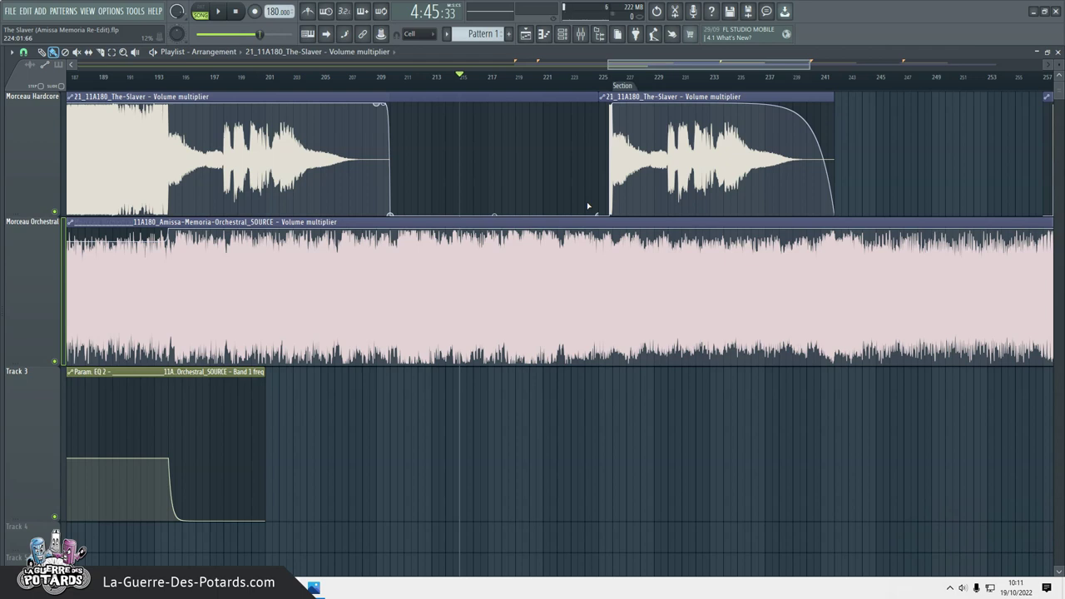
Place the playback position on the Break marker where the orchestral clip begins
{"action": "scroll", "coordinate": [545, 88], "scroll_direction": "down", "scroll_amount": 3}
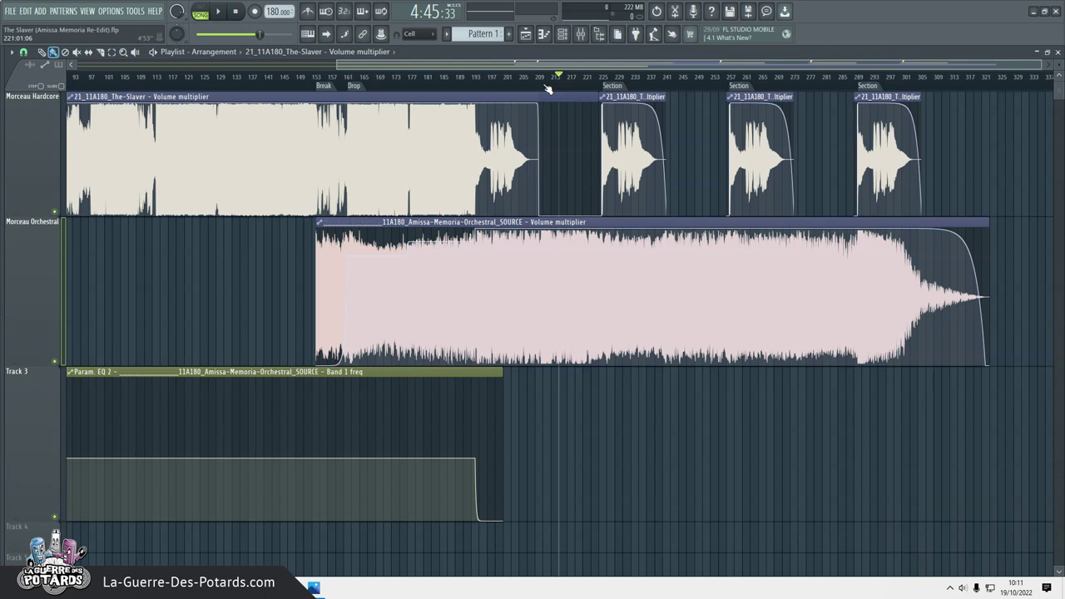
{"action": "left_click_drag", "start_coordinate": [547, 89], "coordinate": [291, 87]}
{"action": "left_click", "coordinate": [375, 79]}
{"action": "mouse_move", "coordinate": [393, 83]}
{"action": "left_mouse_down"}
{"action": "mouse_move", "coordinate": [364, 78]}
{"action": "mouse_move", "coordinate": [357, 91]}
{"action": "mouse_move", "coordinate": [368, 78]}
{"action": "mouse_move", "coordinate": [398, 86]}
{"action": "mouse_move", "coordinate": [377, 84]}
{"action": "left_mouse_up"}
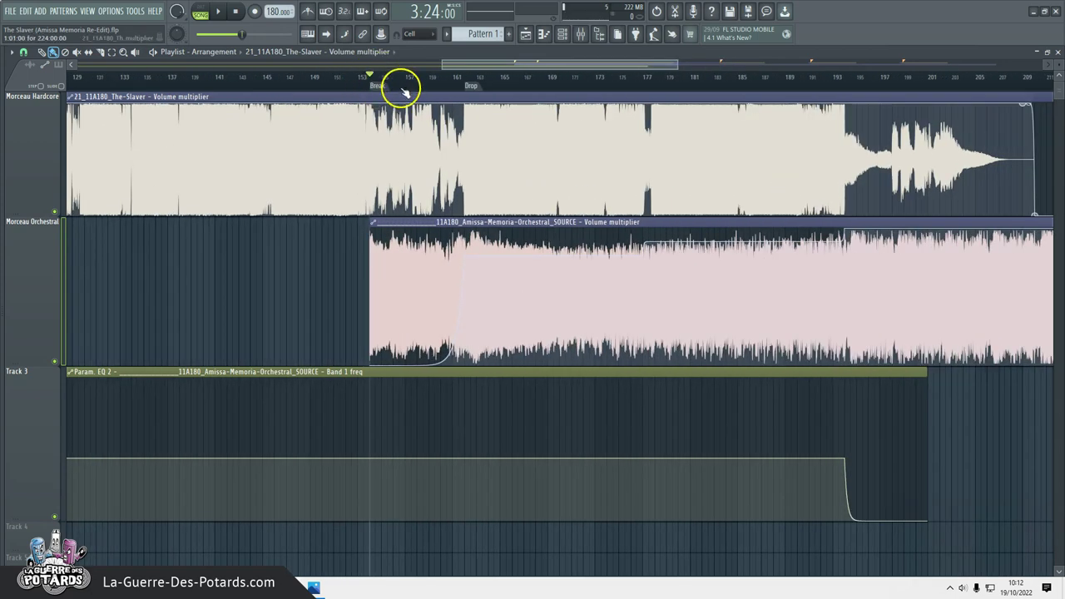
Inspect the passage between the Break and Drop markers and place the playback position on the Drop marker
{"action": "scroll", "coordinate": [452, 79], "scroll_direction": "down", "scroll_amount": 5}
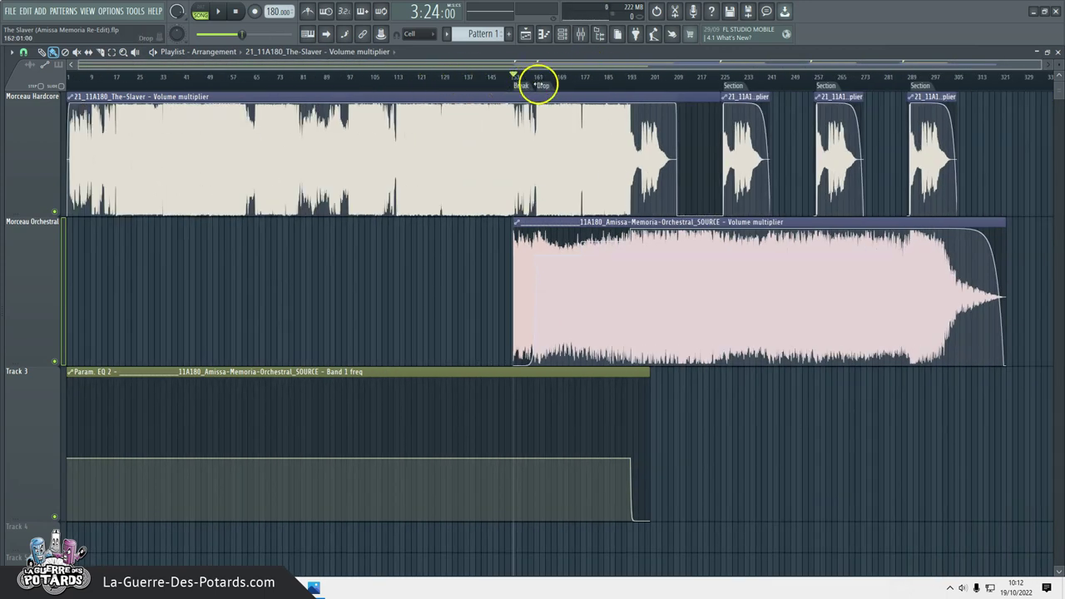
{"action": "scroll", "coordinate": [545, 86], "scroll_direction": "up", "scroll_amount": 3}
{"action": "scroll", "coordinate": [540, 84], "scroll_direction": "up", "scroll_amount": 2}
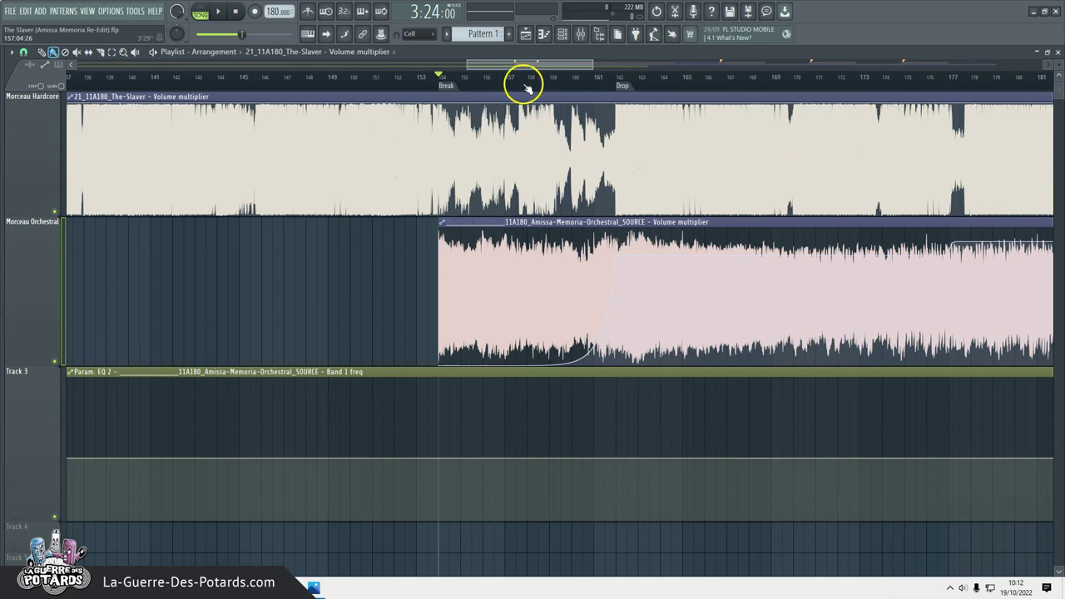
{"action": "scroll", "coordinate": [583, 83], "scroll_direction": "down", "scroll_amount": 1}
{"action": "scroll", "coordinate": [591, 88], "scroll_direction": "down", "scroll_amount": 2}
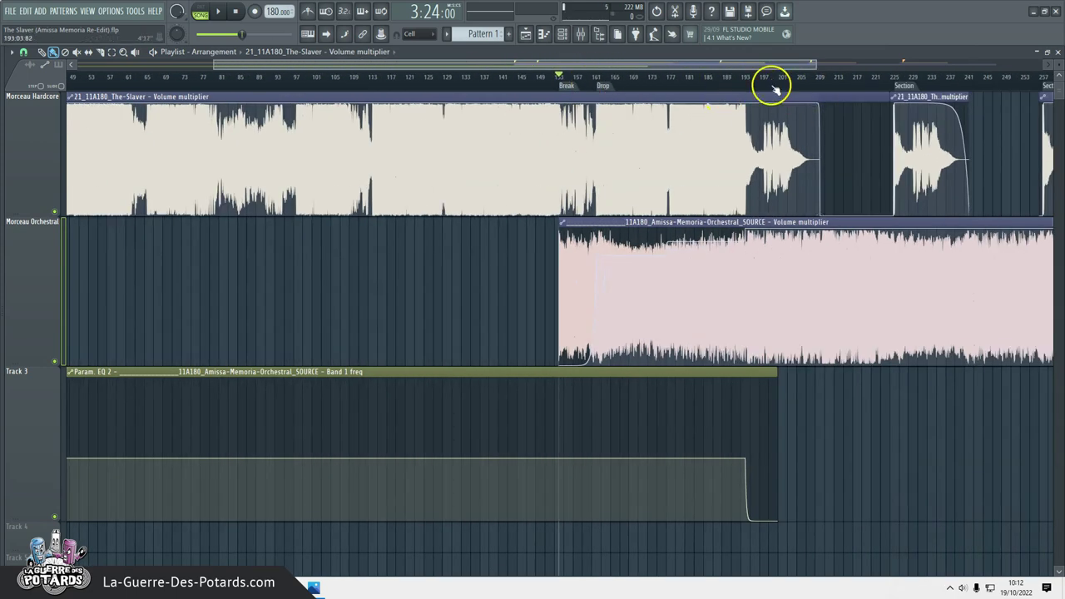
{"action": "scroll", "coordinate": [639, 81], "scroll_direction": "up", "scroll_amount": 1}
{"action": "scroll", "coordinate": [636, 79], "scroll_direction": "up", "scroll_amount": 1}
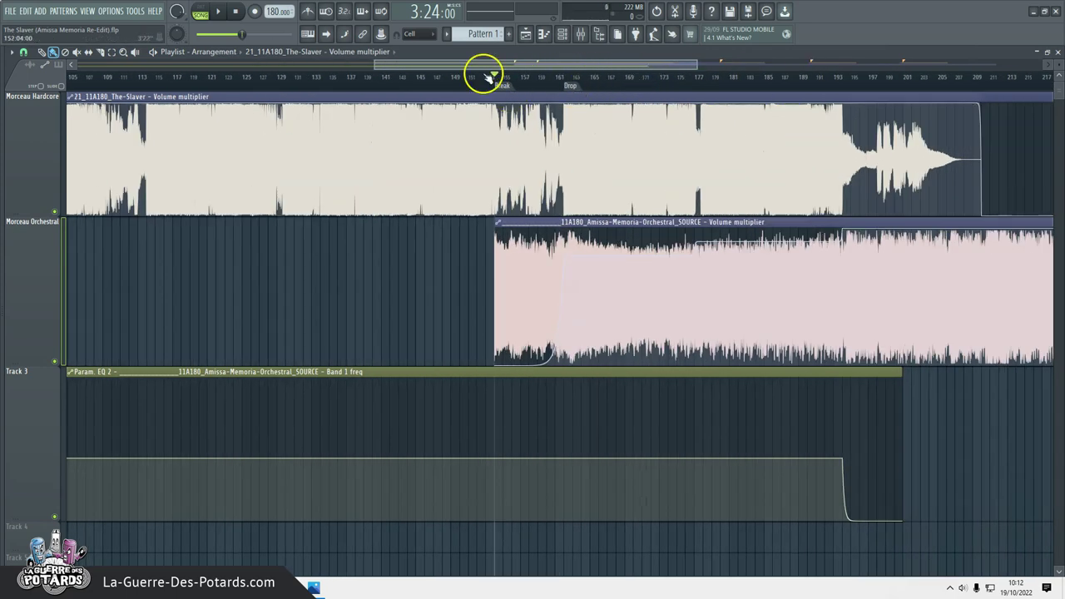
{"action": "left_click", "coordinate": [566, 79]}
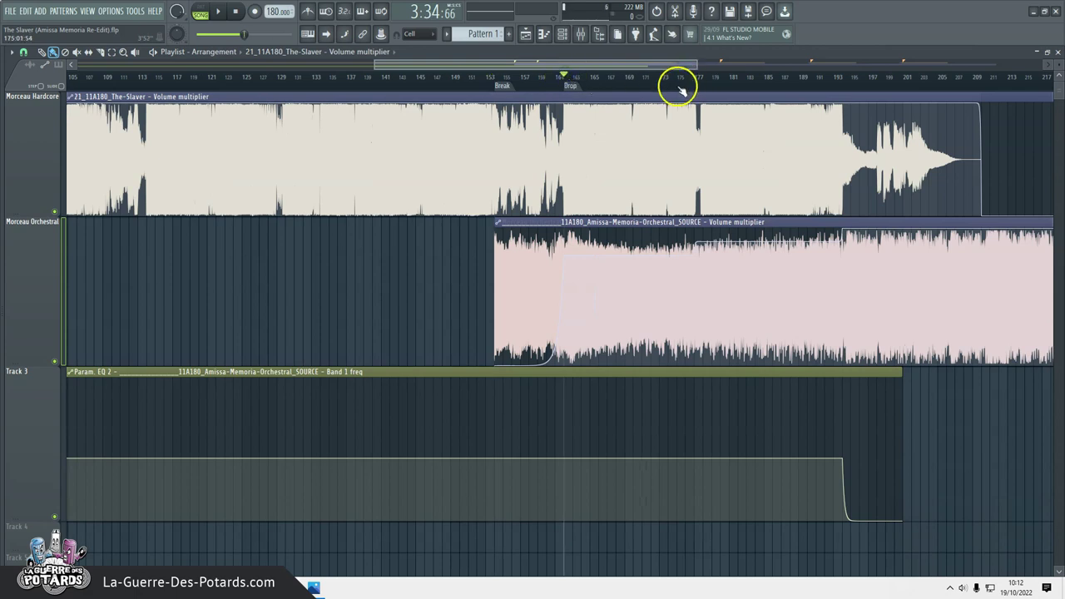
Examine the waveforms and volume curve of both tracks around the Drop marker and through the following sections
{"action": "scroll", "coordinate": [679, 83], "scroll_direction": "down", "scroll_amount": 1}
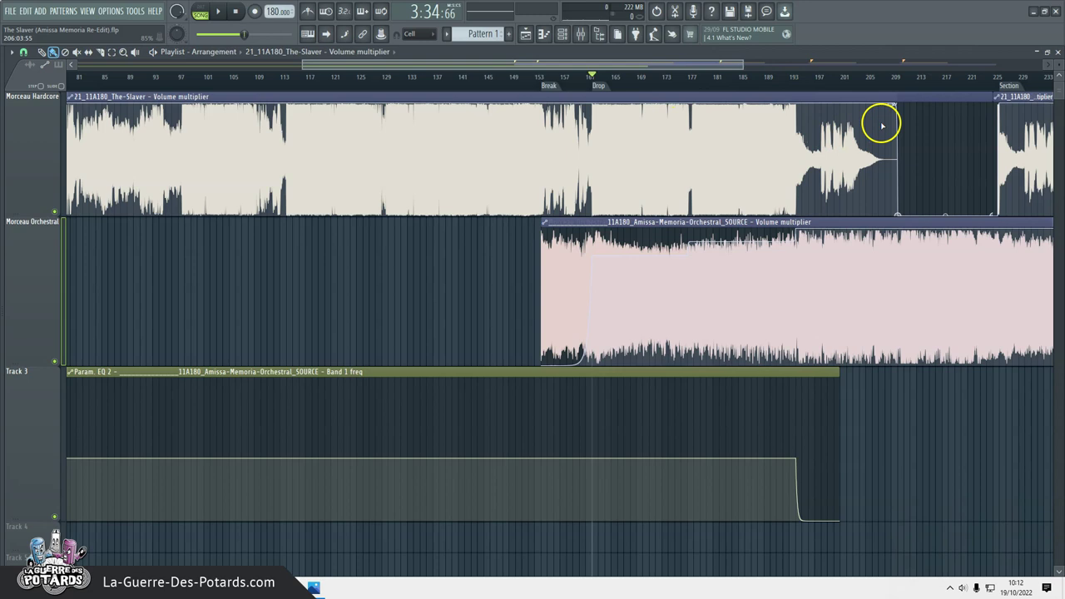
{"action": "scroll", "coordinate": [707, 67], "scroll_direction": "right", "scroll_amount": 4}
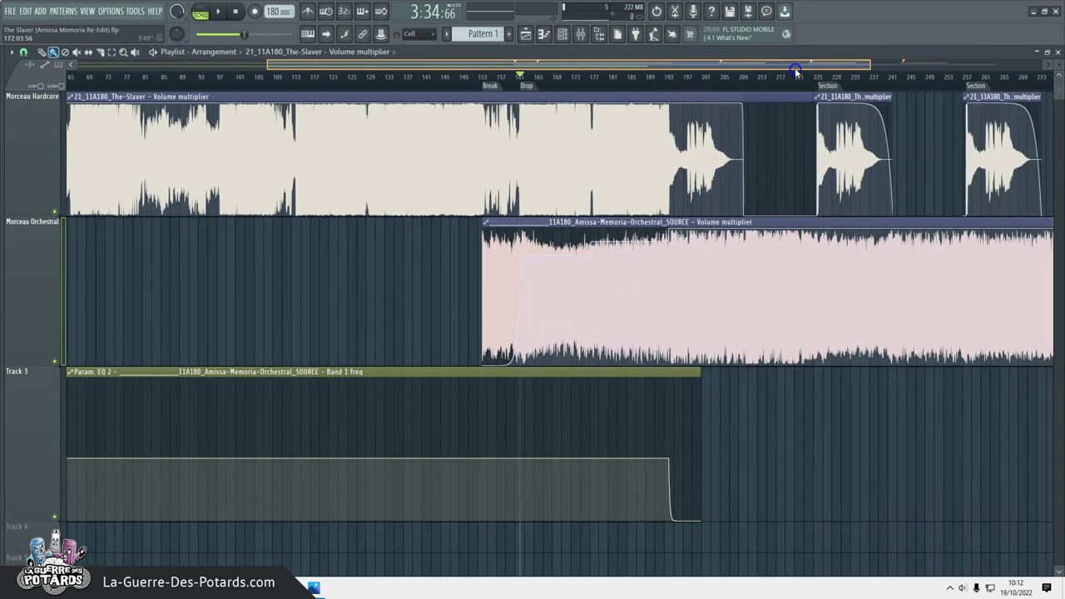
{"action": "scroll", "coordinate": [745, 68], "scroll_direction": "right", "scroll_amount": 2}
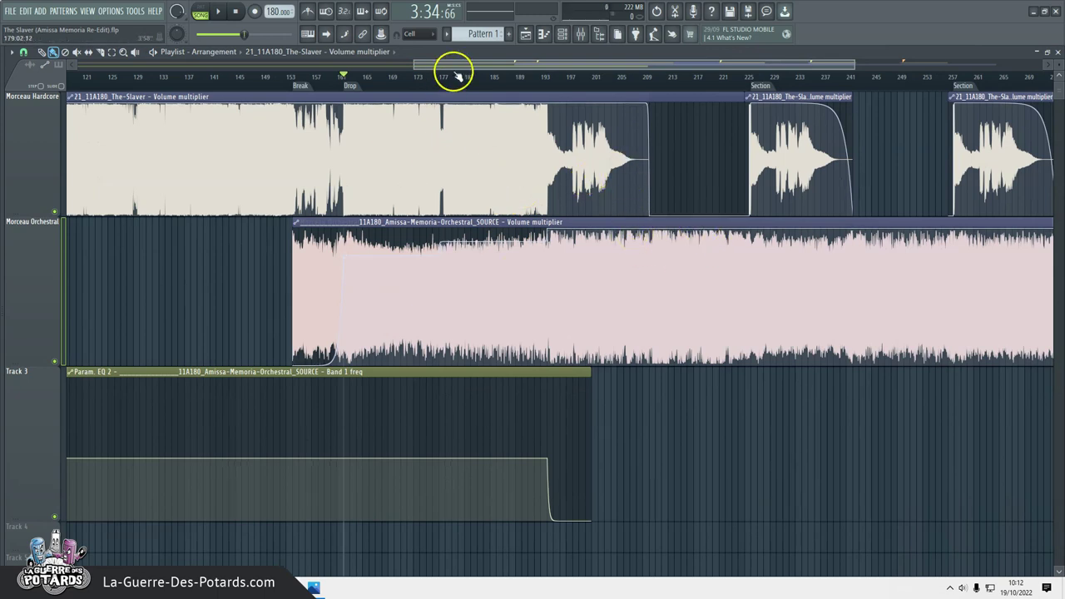
{"action": "scroll", "coordinate": [391, 88], "scroll_direction": "up", "scroll_amount": 2}
{"action": "scroll", "coordinate": [260, 84], "scroll_direction": "up", "scroll_amount": 4}
{"action": "scroll", "coordinate": [260, 83], "scroll_direction": "up", "scroll_amount": 2}
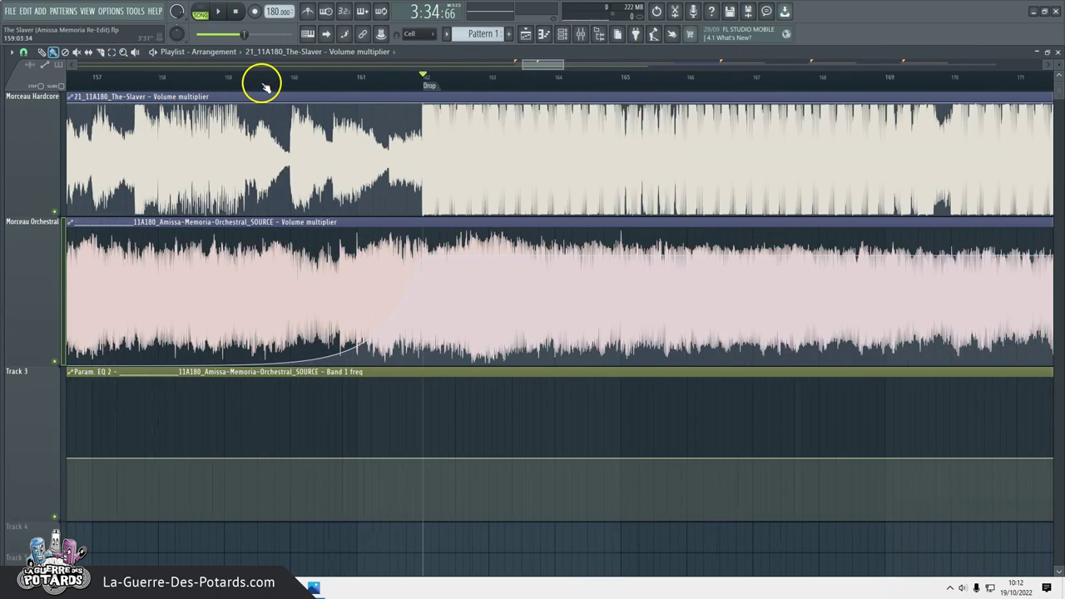
{"action": "left_click_drag", "start_coordinate": [432, 83], "coordinate": [426, 83]}
{"action": "scroll", "coordinate": [439, 79], "scroll_direction": "down", "scroll_amount": 2}
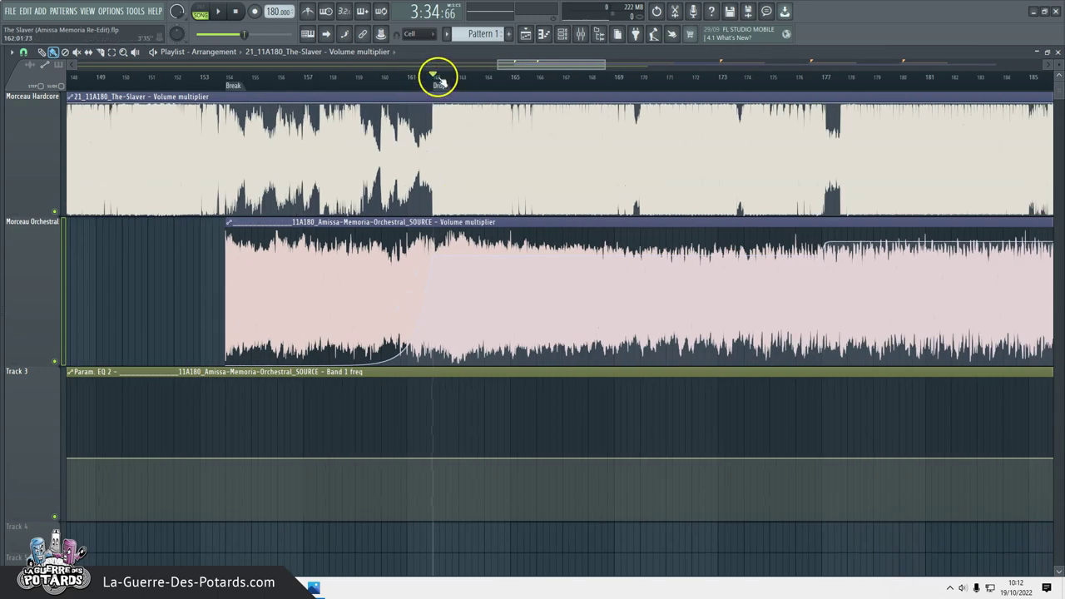
{"action": "scroll", "coordinate": [458, 84], "scroll_direction": "down", "scroll_amount": 2}
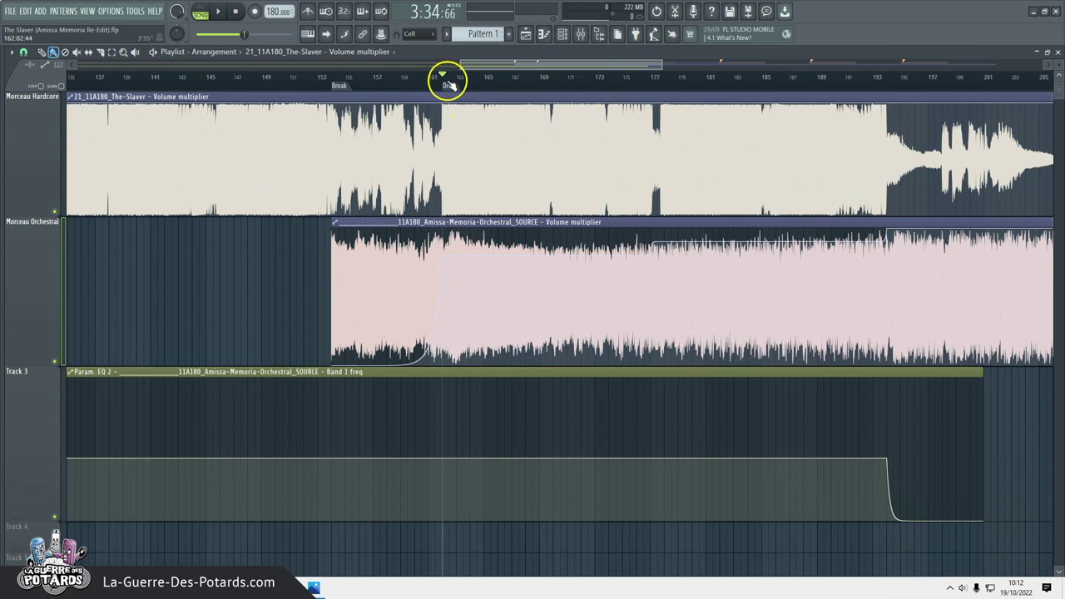
Review the orchestral volume automation from the Drop through the later Section markers, and return the playback position to the Drop marker
{"action": "mouse_move", "coordinate": [470, 336]}
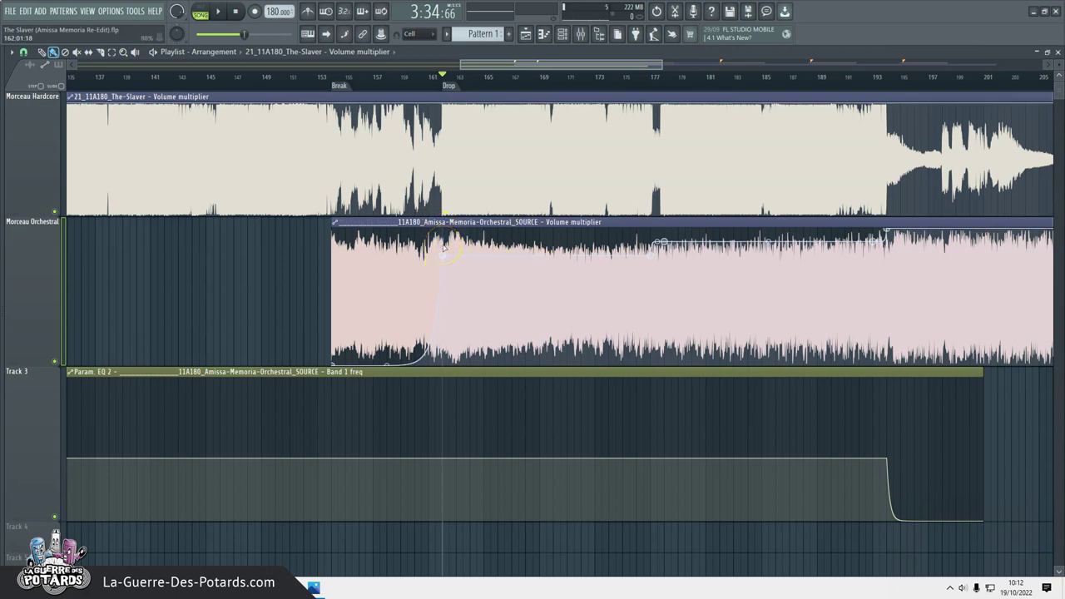
{"action": "scroll", "coordinate": [503, 73], "scroll_direction": "down", "scroll_amount": 3}
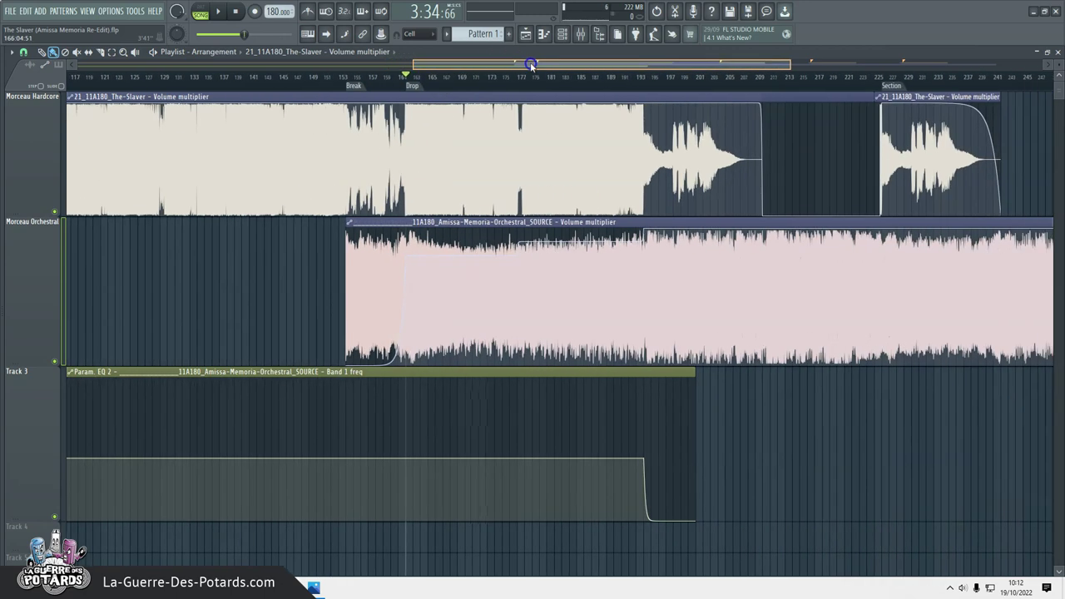
{"action": "mouse_move", "coordinate": [505, 73]}
{"action": "left_mouse_down"}
{"action": "mouse_move", "coordinate": [536, 75]}
{"action": "mouse_move", "coordinate": [423, 74]}
{"action": "mouse_move", "coordinate": [509, 65]}
{"action": "left_mouse_up"}
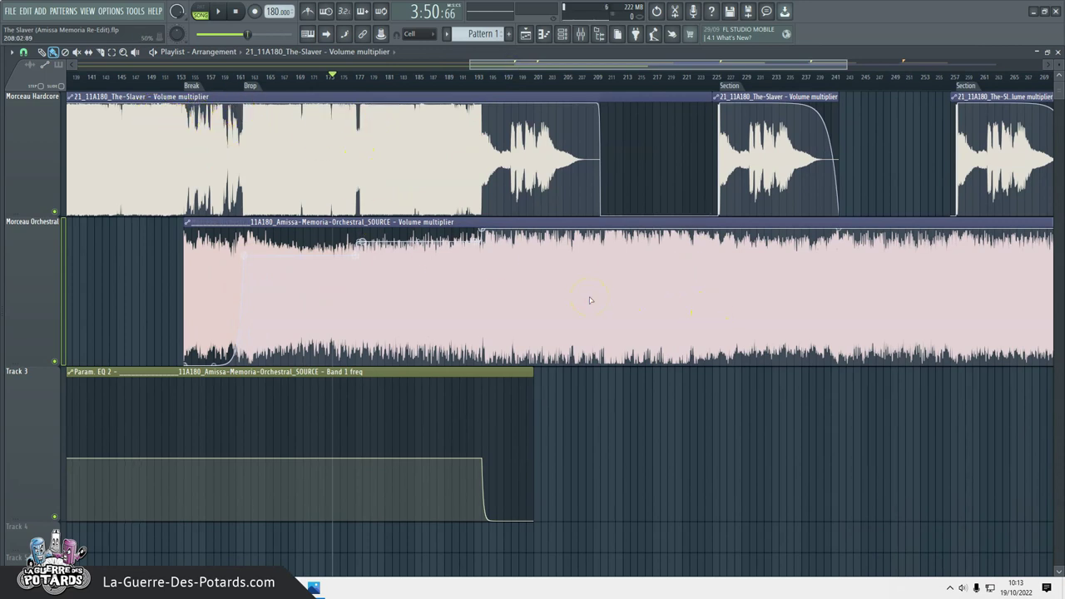
{"action": "scroll", "coordinate": [607, 85], "scroll_direction": "down", "scroll_amount": 4}
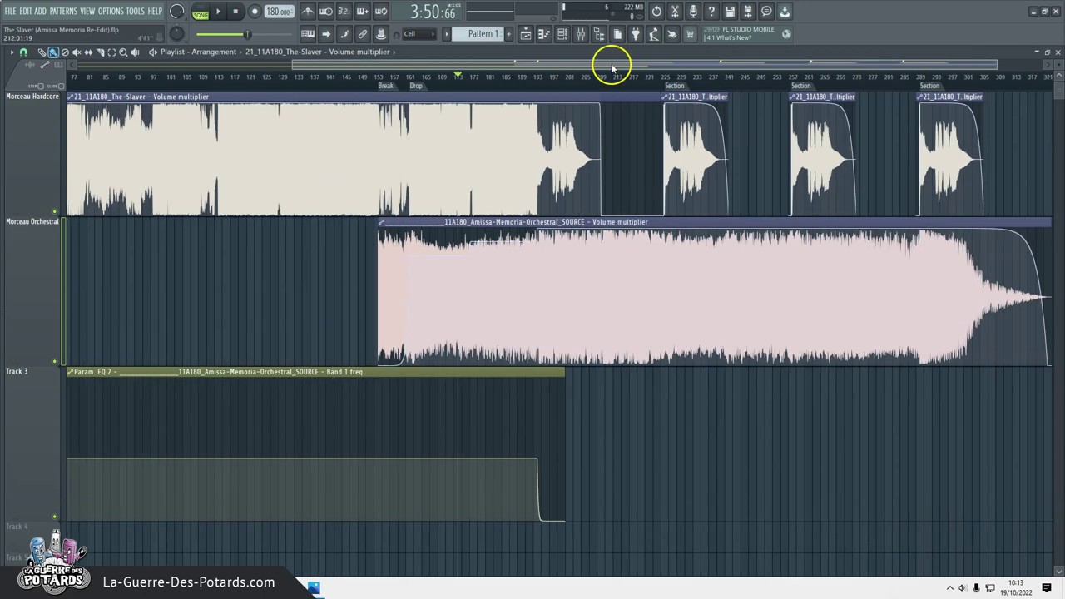
{"action": "left_click_drag", "start_coordinate": [611, 64], "coordinate": [674, 65]}
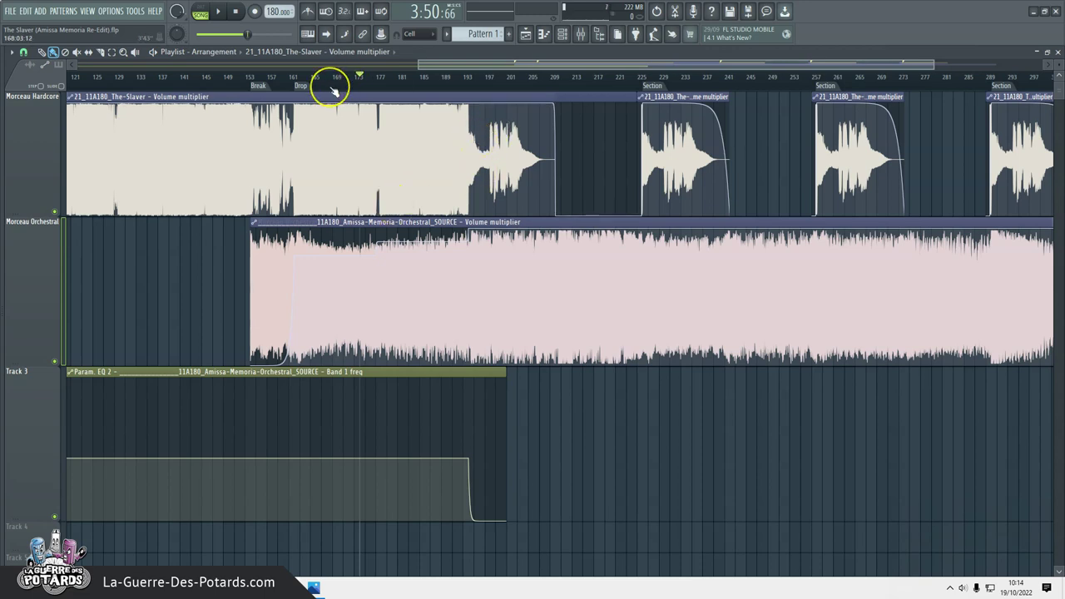
{"action": "left_click_drag", "start_coordinate": [345, 78], "coordinate": [333, 90]}
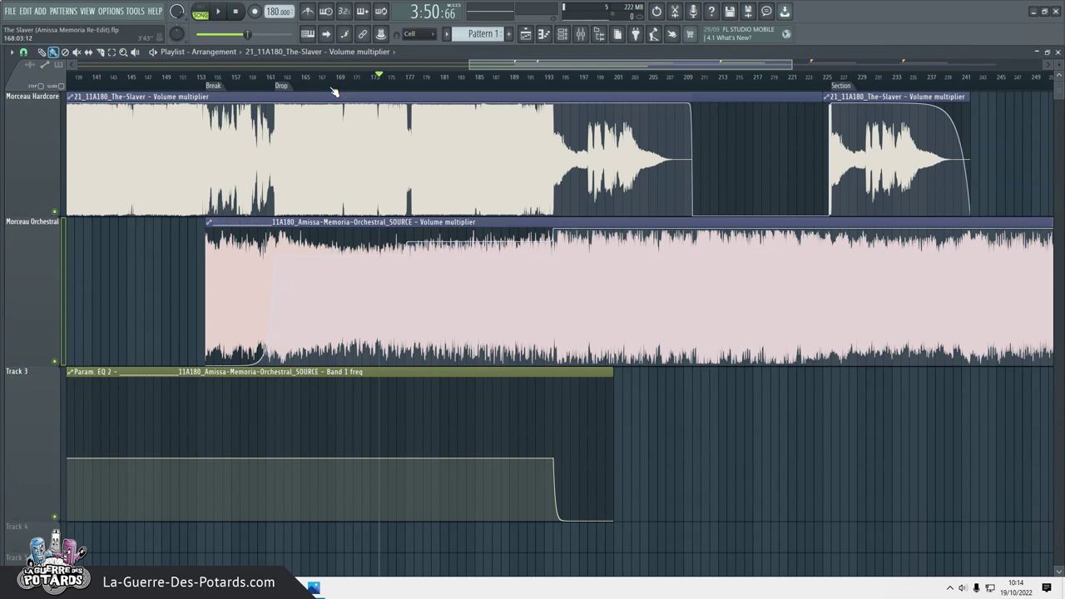
{"action": "left_click_drag", "start_coordinate": [388, 86], "coordinate": [293, 95]}
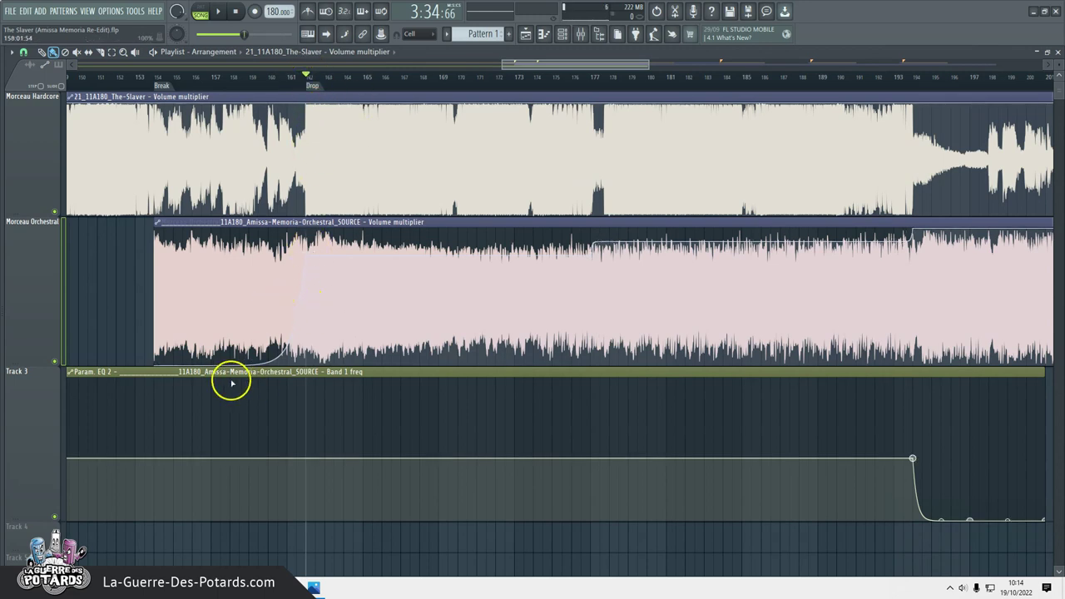
Enlarge the empty Track 4 lane below the Param. EQ 2 automation to about the height of Track 3
{"action": "scroll", "coordinate": [417, 331], "scroll_direction": "down", "scroll_amount": 2}
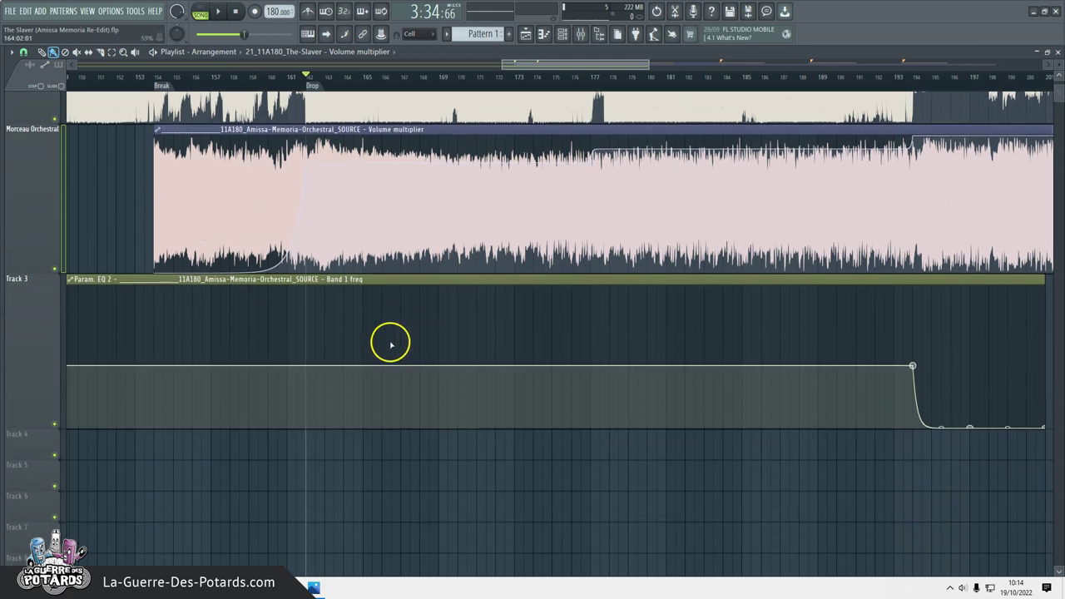
{"action": "left_click_drag", "start_coordinate": [34, 459], "coordinate": [34, 574]}
{"action": "scroll", "coordinate": [392, 245], "scroll_direction": "down", "scroll_amount": 2}
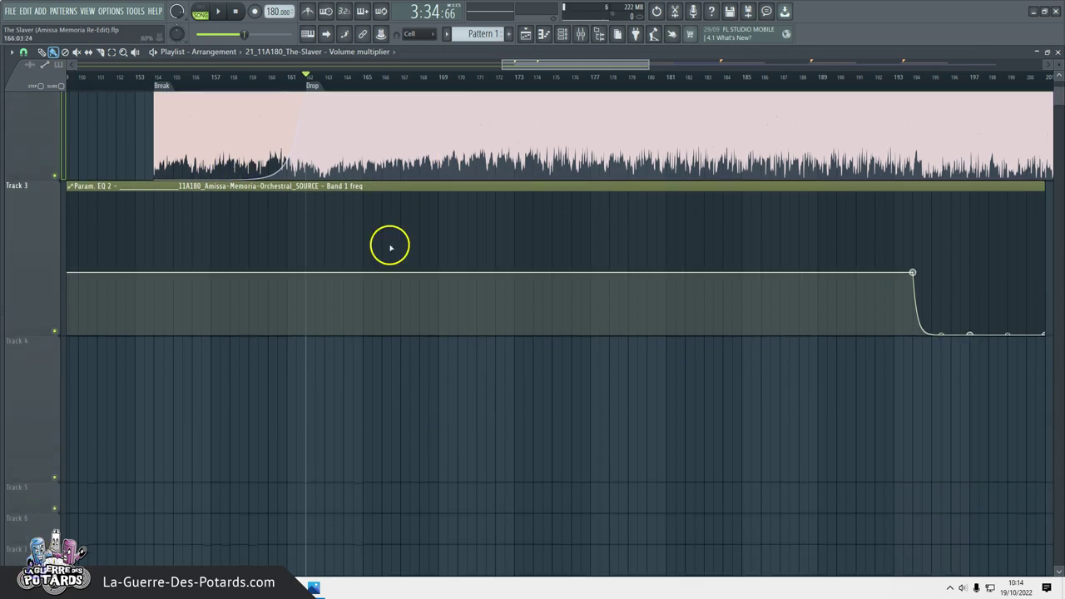
Move the Param. EQ 2 automation clip to Track 4 and the orchestral volume automation clip to Track 3, keeping their timeline positions
{"action": "left_click_drag", "start_coordinate": [380, 184], "coordinate": [379, 342]}
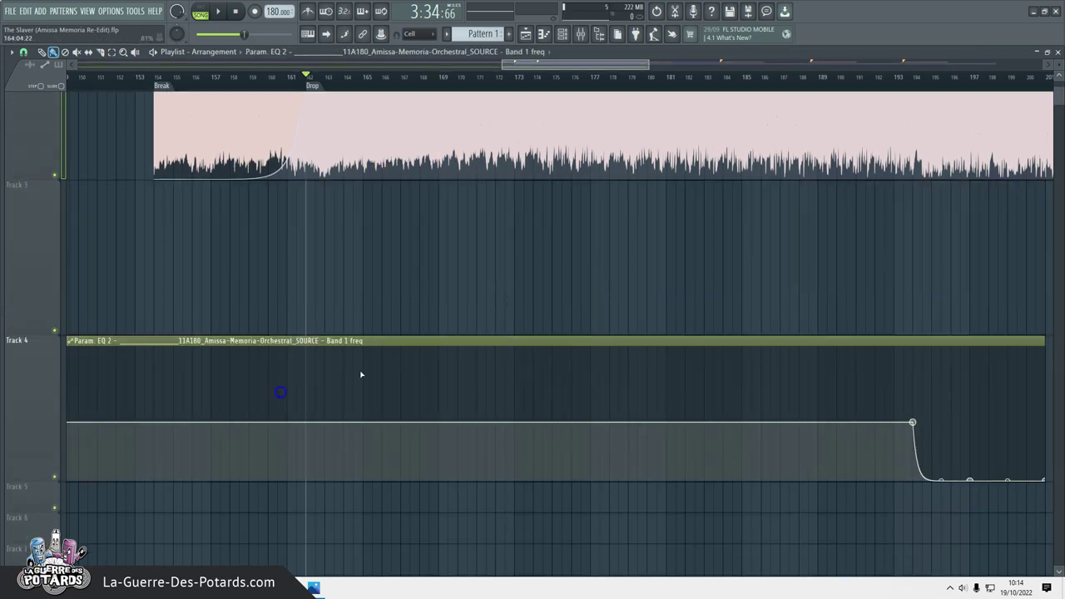
{"action": "scroll", "coordinate": [466, 435], "scroll_direction": "up", "scroll_amount": 2}
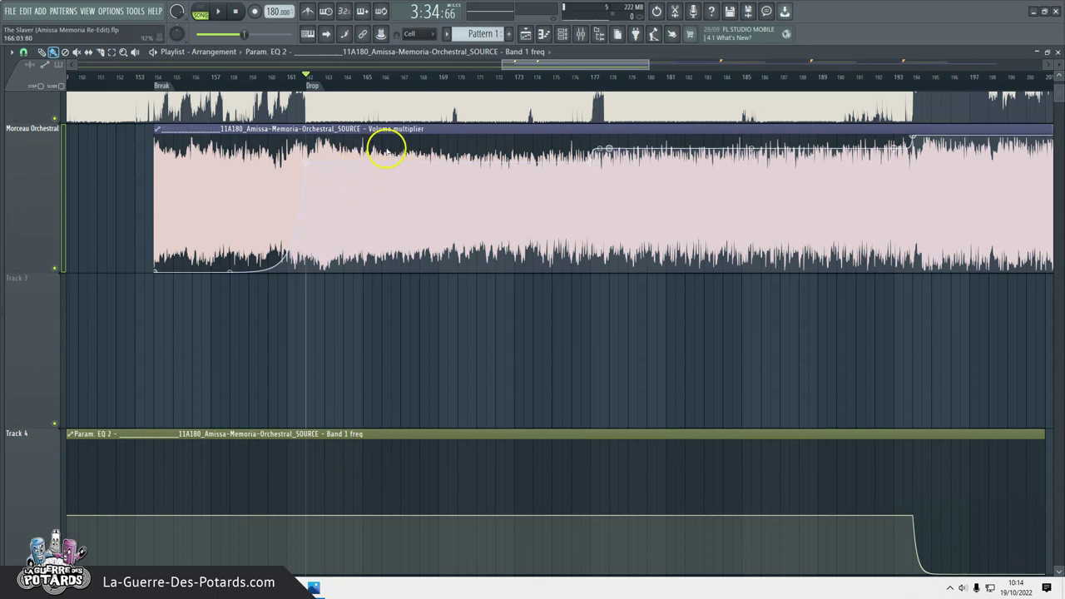
{"action": "left_click_drag", "start_coordinate": [218, 129], "coordinate": [220, 318]}
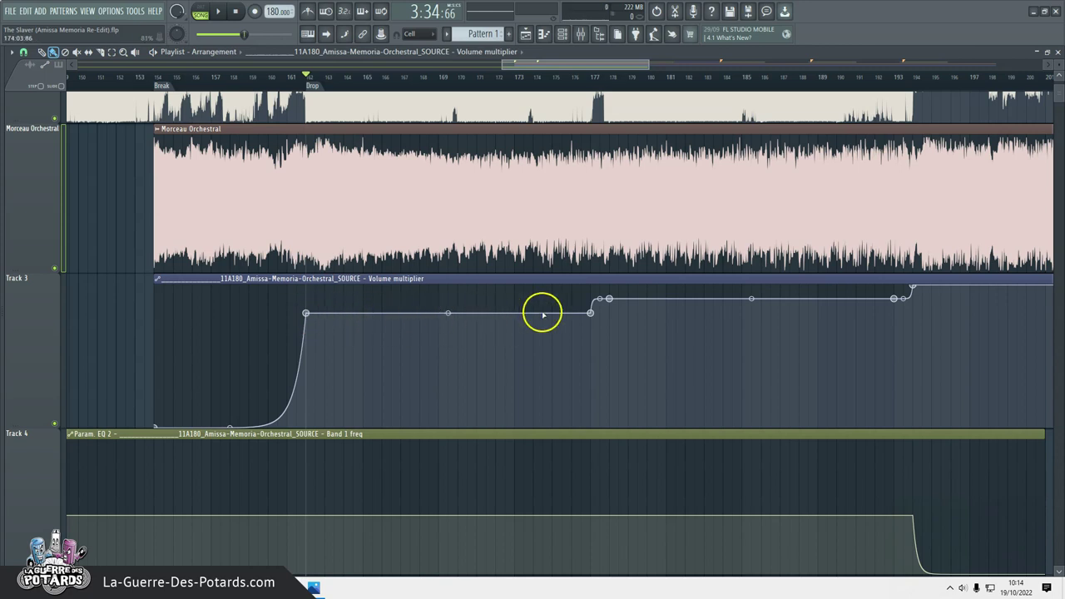
{"action": "scroll", "coordinate": [422, 242], "scroll_direction": "up", "scroll_amount": 1}
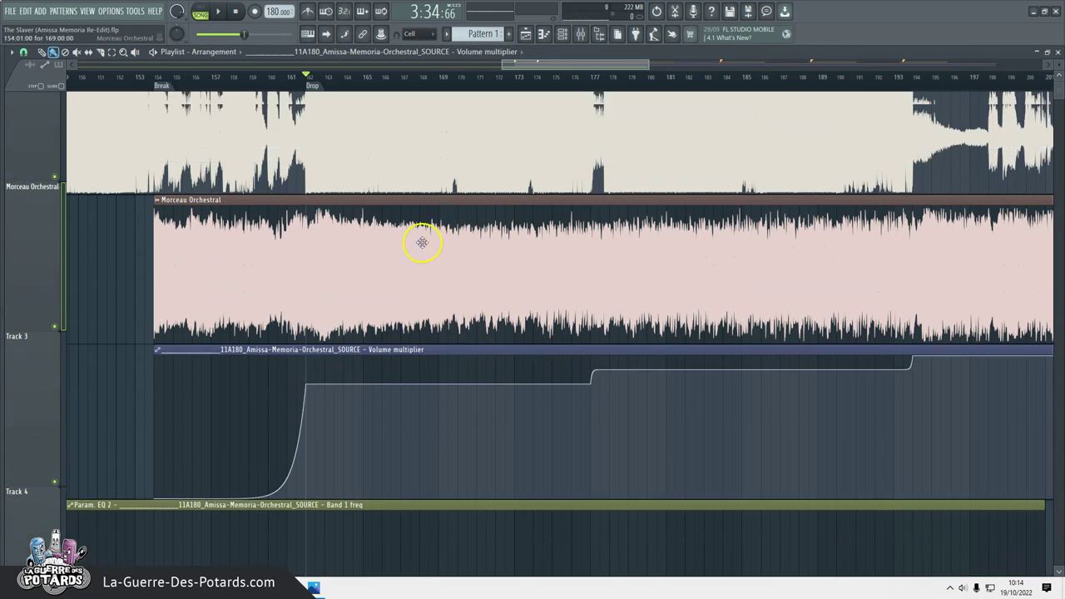
{"action": "scroll", "coordinate": [399, 208], "scroll_direction": "up", "scroll_amount": 1}
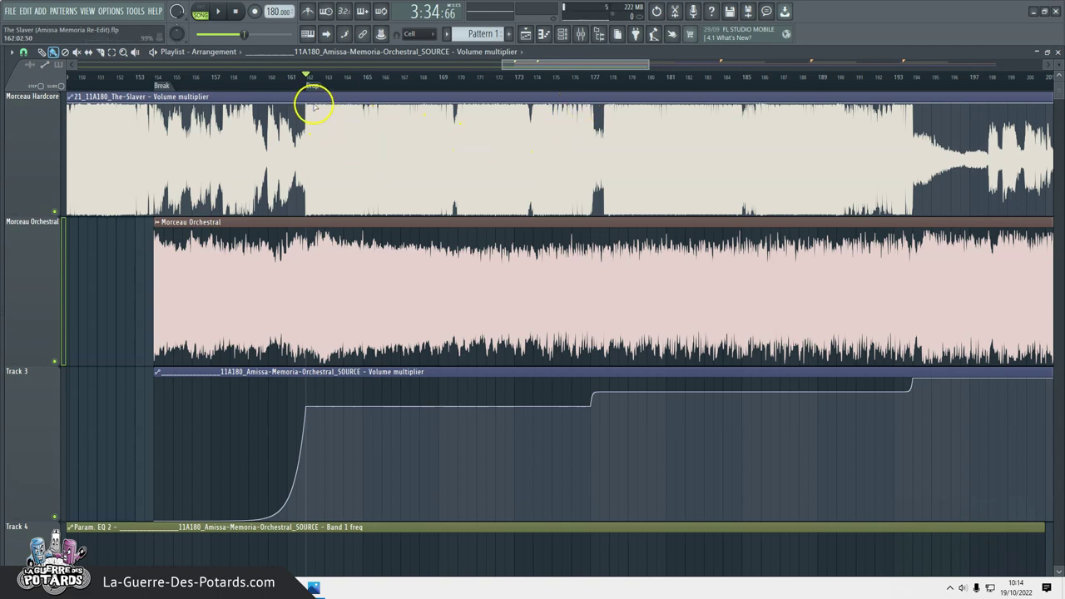
Review the orchestral volume steps at bars 177 and 194, moving the playback position to each in turn
{"action": "mouse_move", "coordinate": [436, 375]}
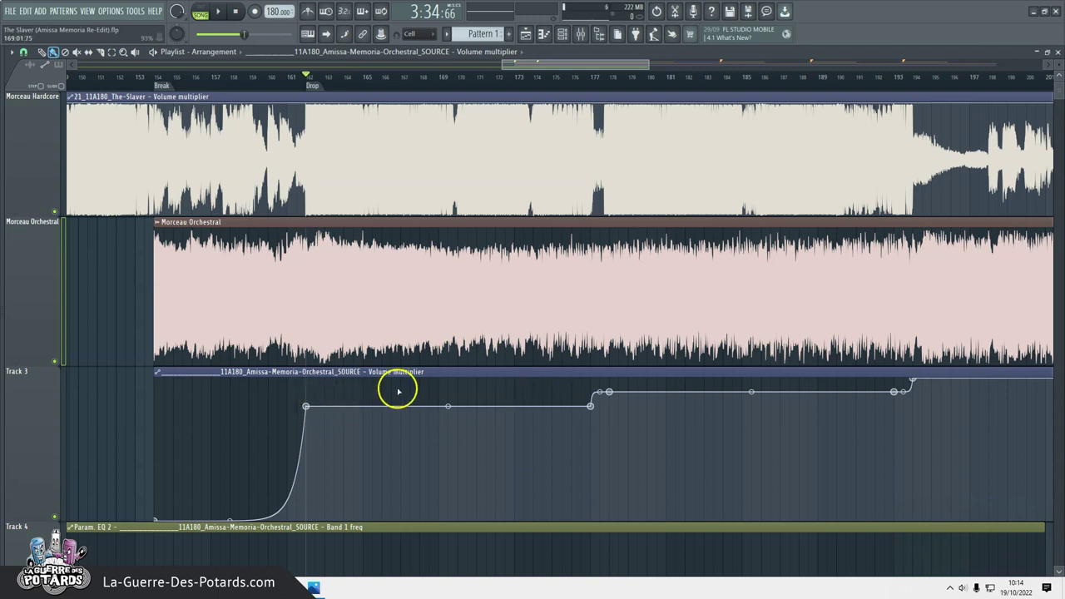
{"action": "left_click", "coordinate": [606, 87]}
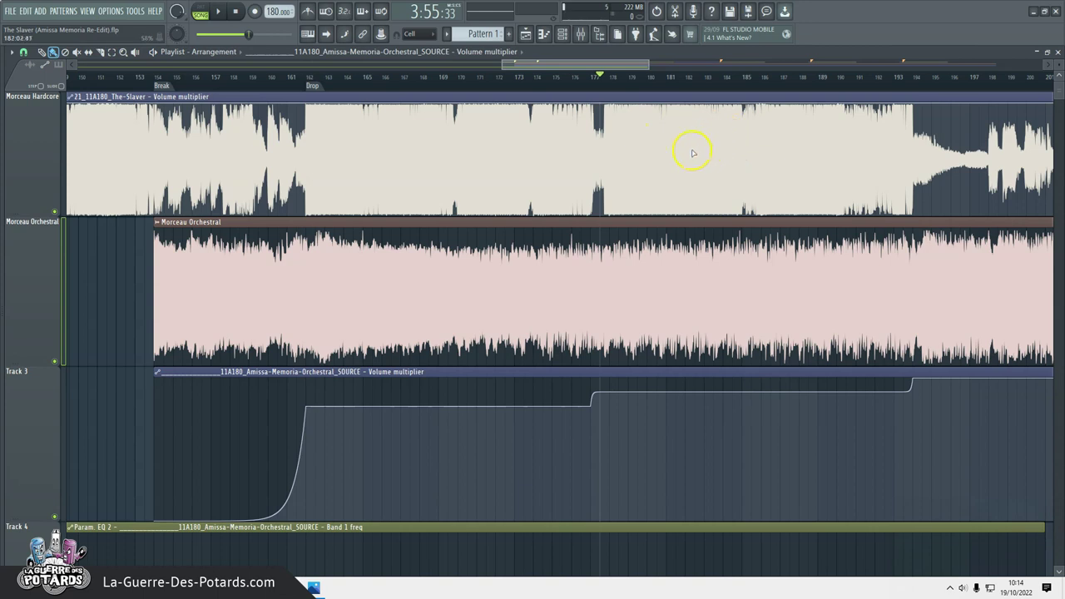
{"action": "left_click_drag", "start_coordinate": [608, 65], "coordinate": [658, 65]}
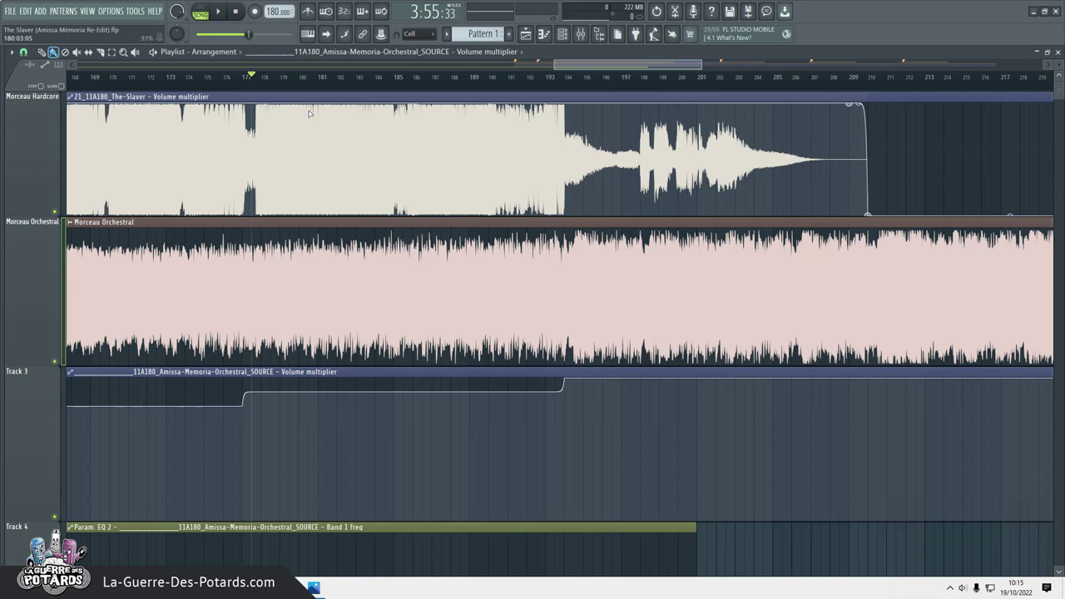
{"action": "scroll", "coordinate": [572, 87], "scroll_direction": "up", "scroll_amount": 4}
{"action": "left_click", "coordinate": [574, 88]}
{"action": "scroll", "coordinate": [578, 89], "scroll_direction": "down", "scroll_amount": 2}
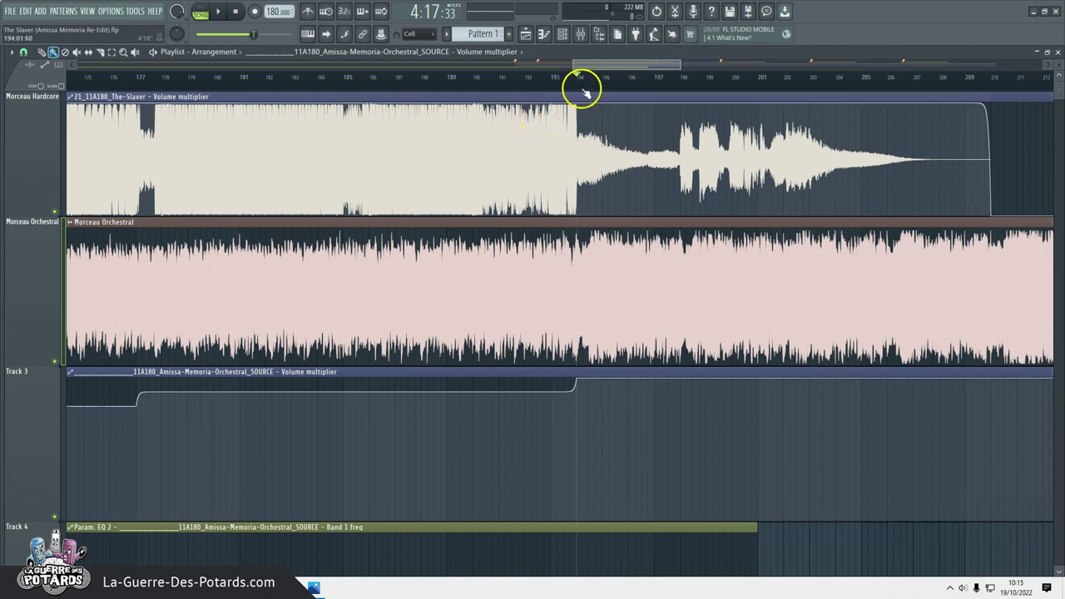
{"action": "left_click_drag", "start_coordinate": [591, 66], "coordinate": [455, 91]}
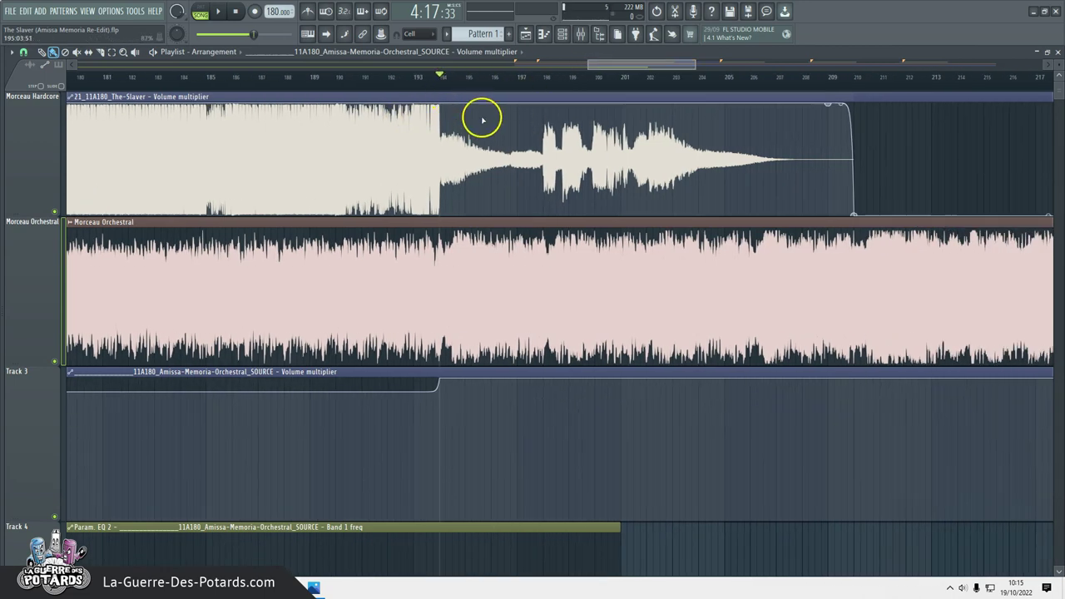
Solo the Morceau Hardcore track, listen to its ending from bar 194 while checking the mixer, and unsolo it after stopping
{"action": "right_click", "coordinate": [58, 215]}
{"action": "key", "text": "space"}
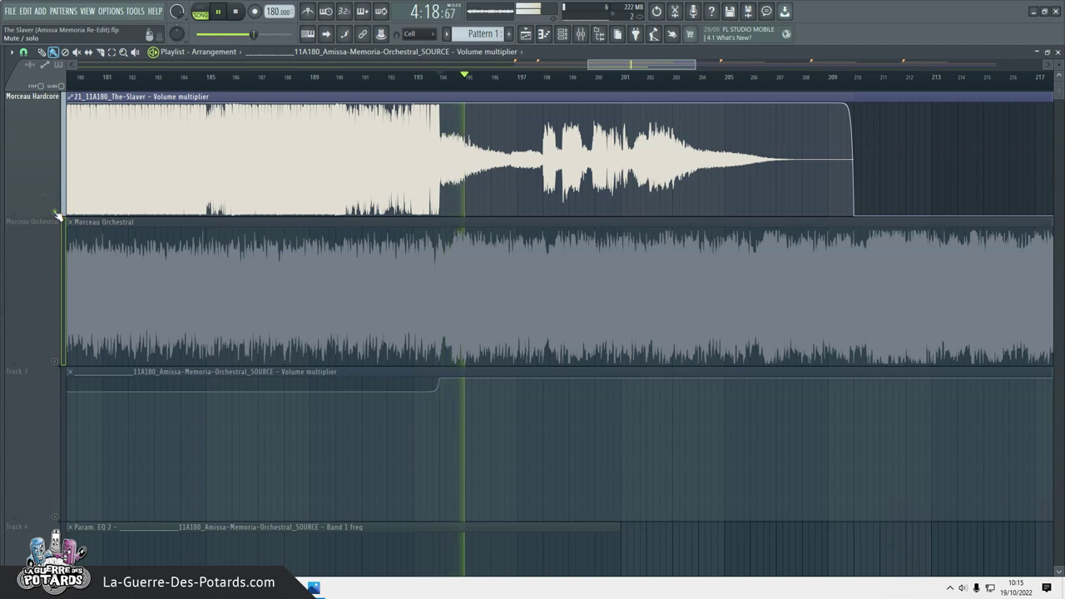
{"action": "key", "text": "F9"}
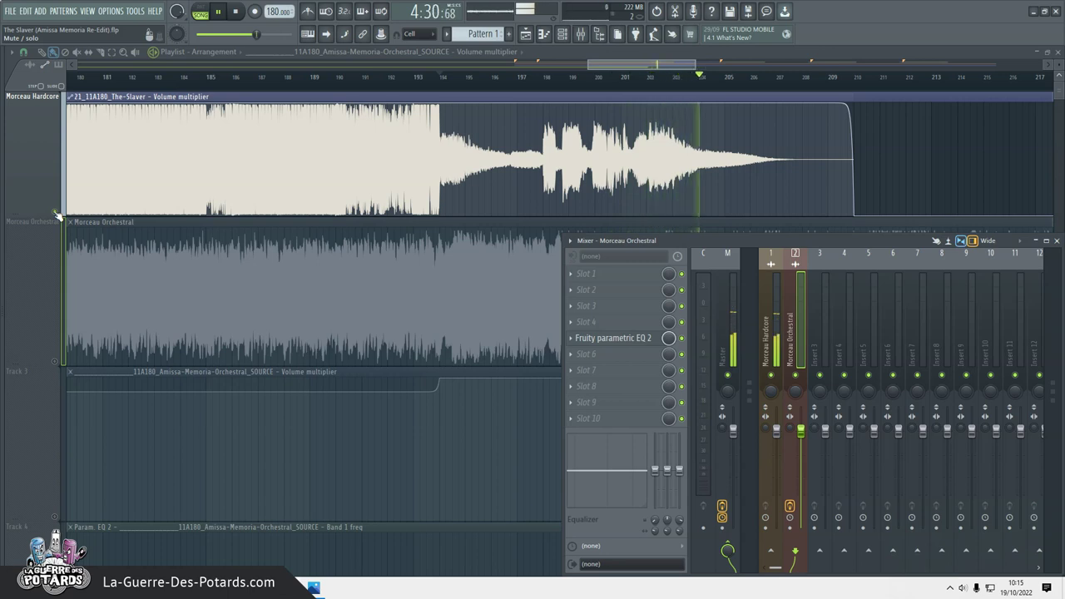
{"action": "key", "text": "F9"}
{"action": "key", "text": "space"}
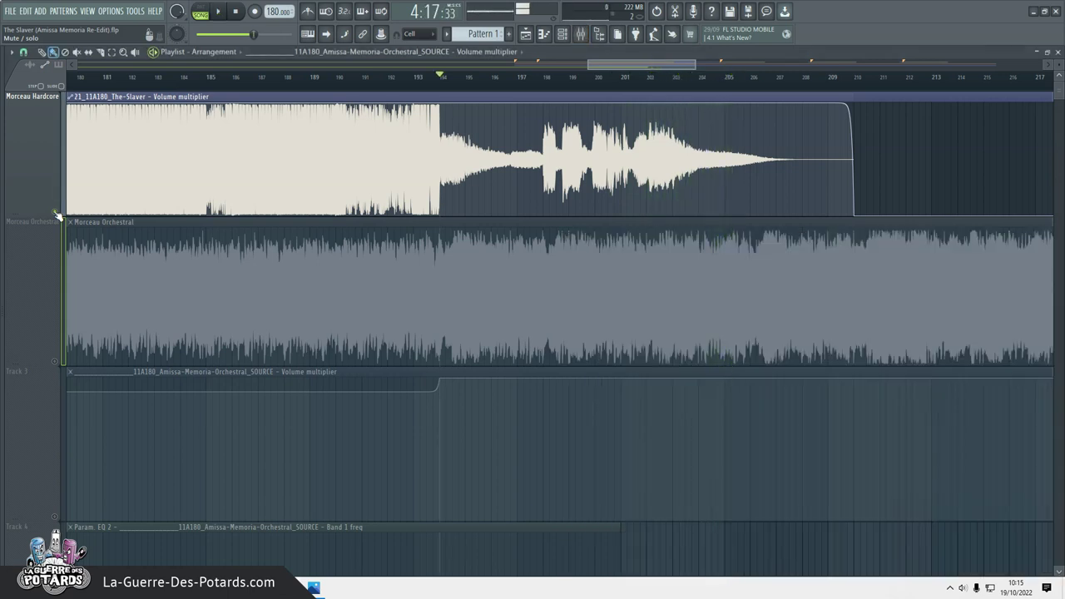
{"action": "right_click", "coordinate": [57, 213]}
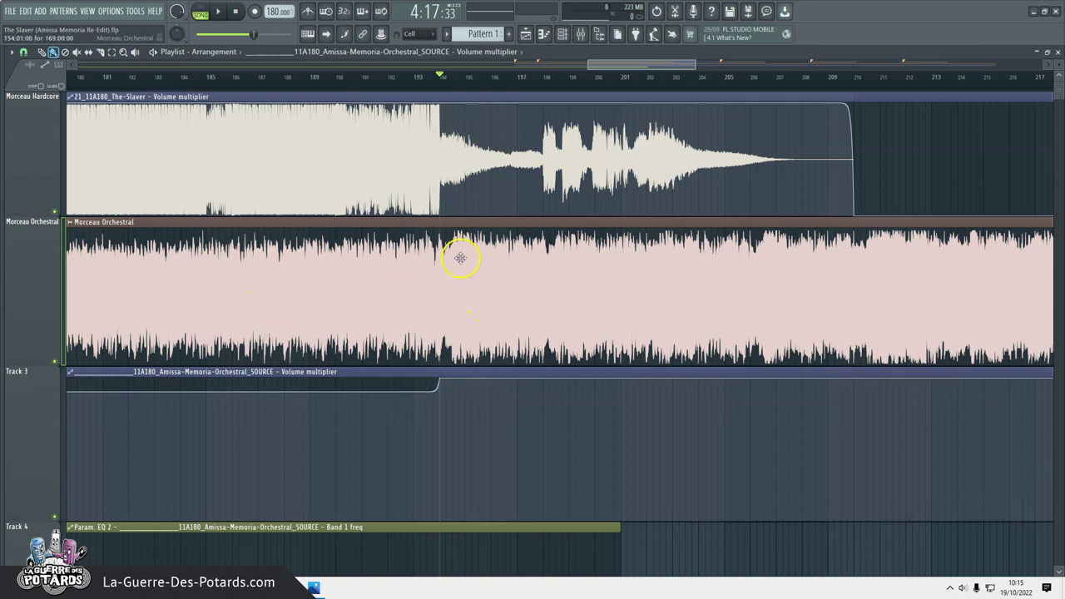
Examine the hardcore fragments and their fades at the three Section markers, and the orchestral track through its final fade-out
{"action": "scroll", "coordinate": [670, 83], "scroll_direction": "down", "scroll_amount": 2}
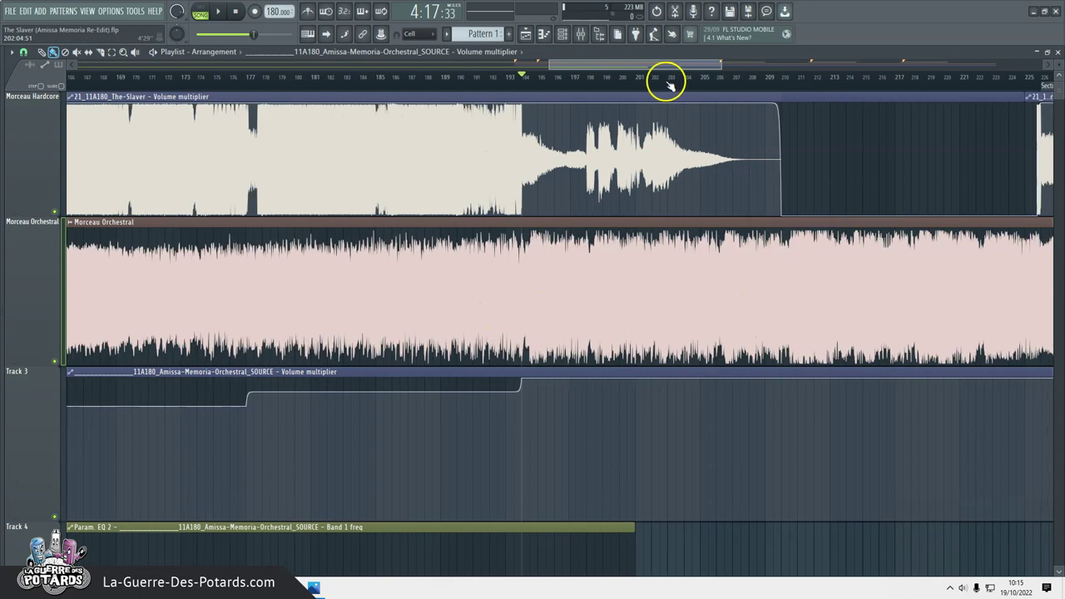
{"action": "scroll", "coordinate": [583, 249], "scroll_direction": "right", "scroll_amount": 3}
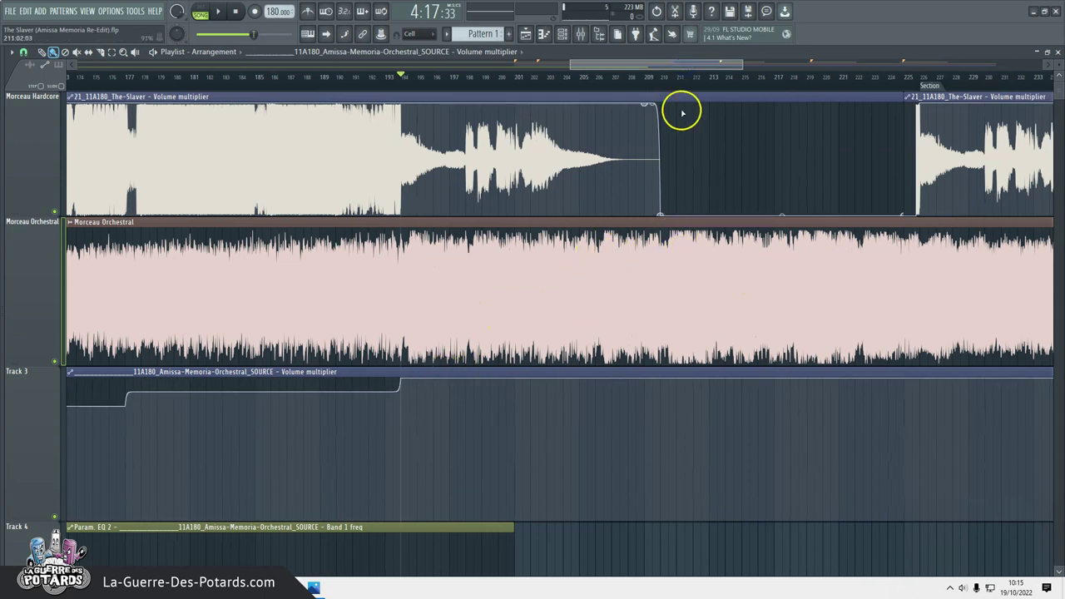
{"action": "scroll", "coordinate": [681, 76], "scroll_direction": "down", "scroll_amount": 4}
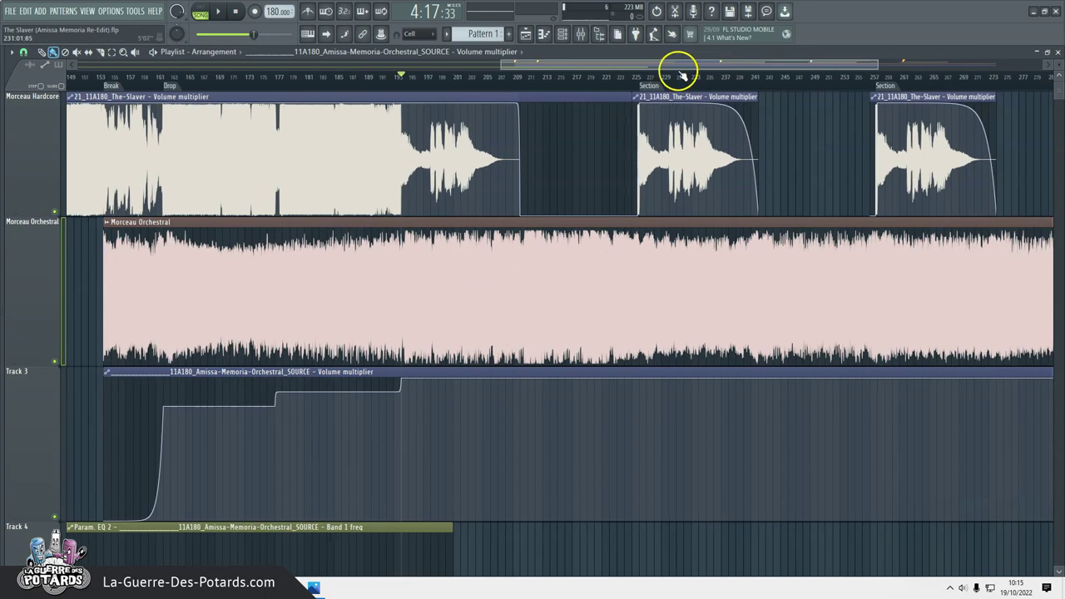
{"action": "scroll", "coordinate": [600, 150], "scroll_direction": "right", "scroll_amount": 3}
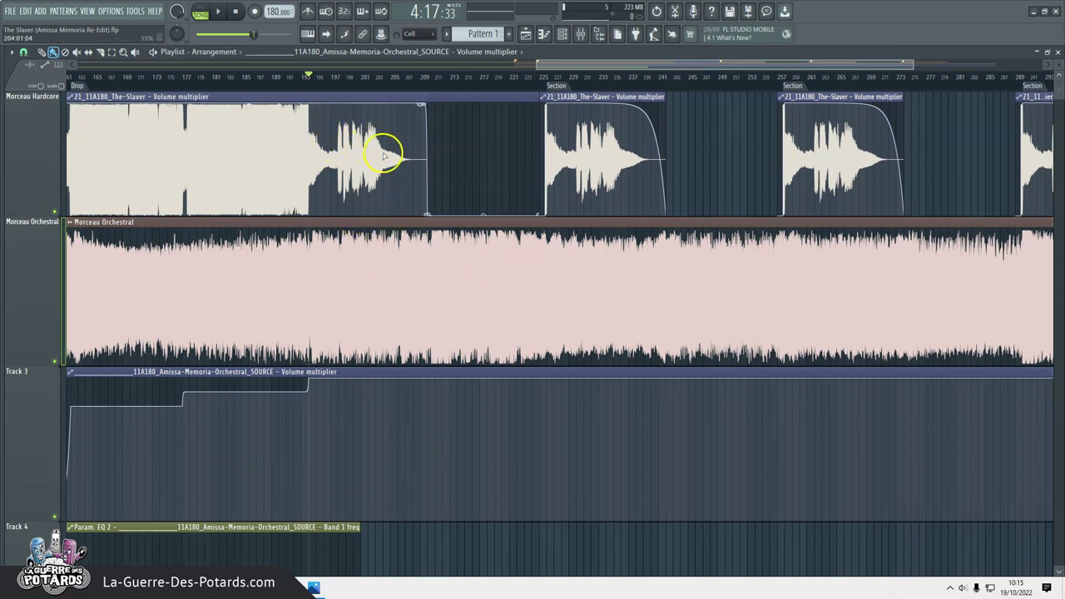
{"action": "left_click_drag", "start_coordinate": [592, 59], "coordinate": [614, 65]}
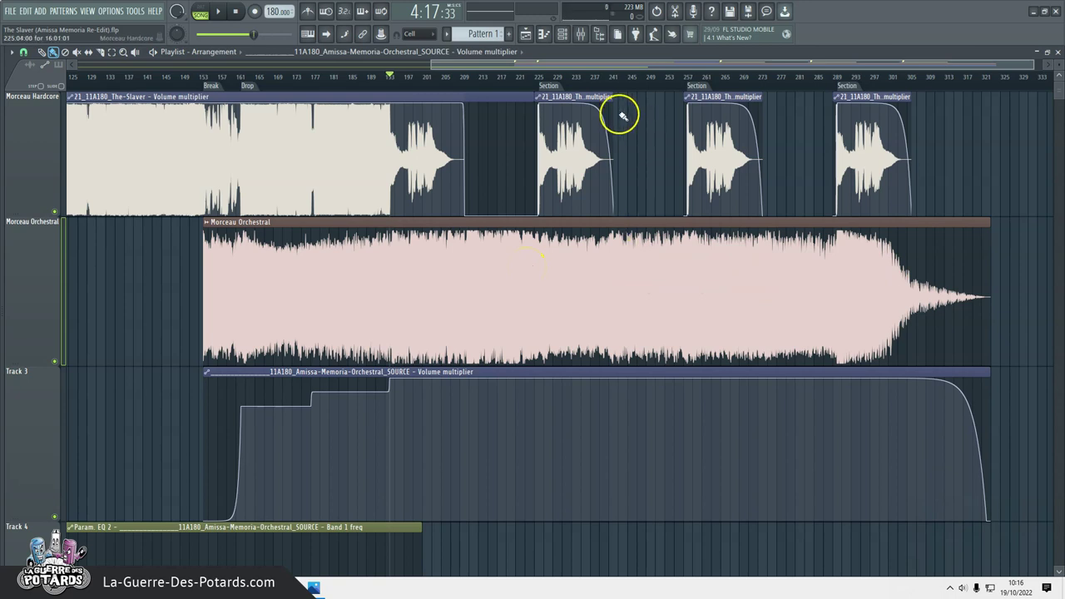
{"action": "mouse_move", "coordinate": [713, 75]}
{"action": "left_mouse_down"}
{"action": "mouse_move", "coordinate": [711, 61]}
{"action": "mouse_move", "coordinate": [729, 64]}
{"action": "left_mouse_up"}
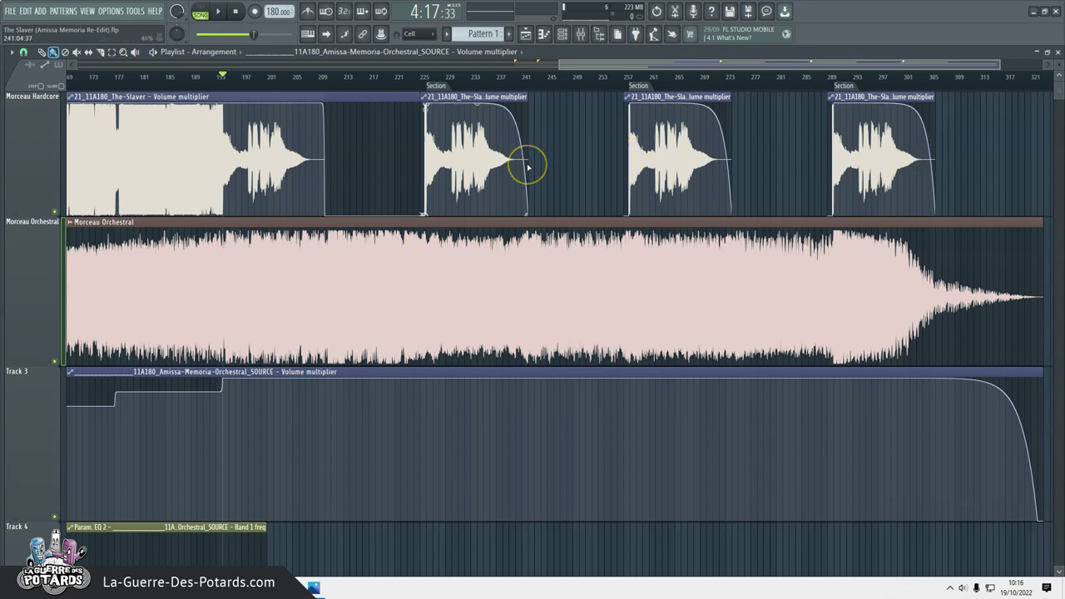
{"action": "mouse_move", "coordinate": [529, 177]}
{"action": "left_mouse_down"}
{"action": "mouse_move", "coordinate": [521, 180]}
{"action": "mouse_move", "coordinate": [530, 179]}
{"action": "left_mouse_up"}
{"action": "left_click", "coordinate": [568, 327]}
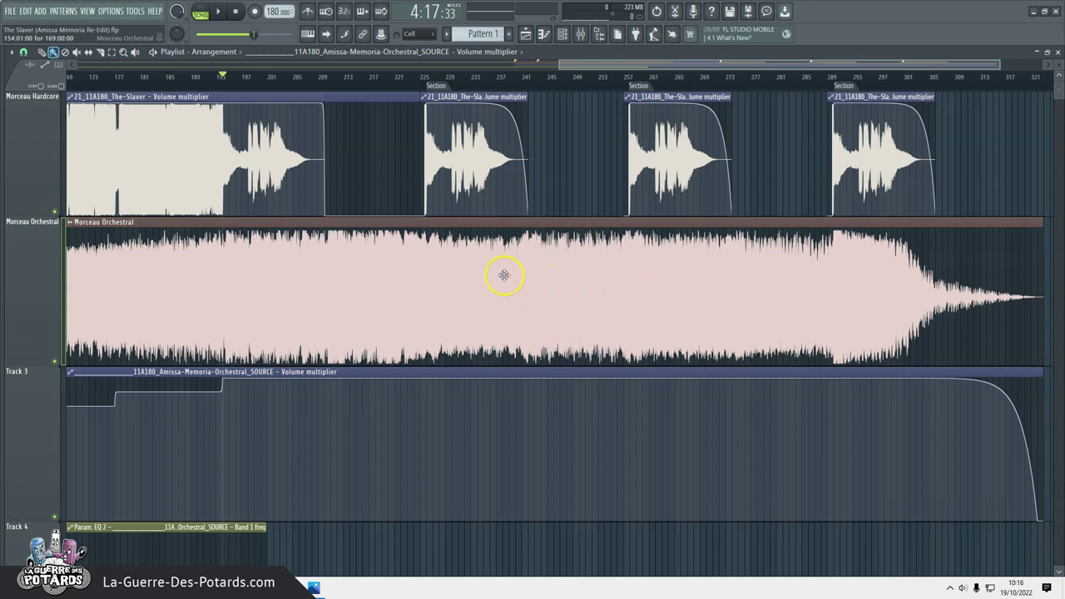
{"action": "left_click_drag", "start_coordinate": [582, 87], "coordinate": [671, 83]}
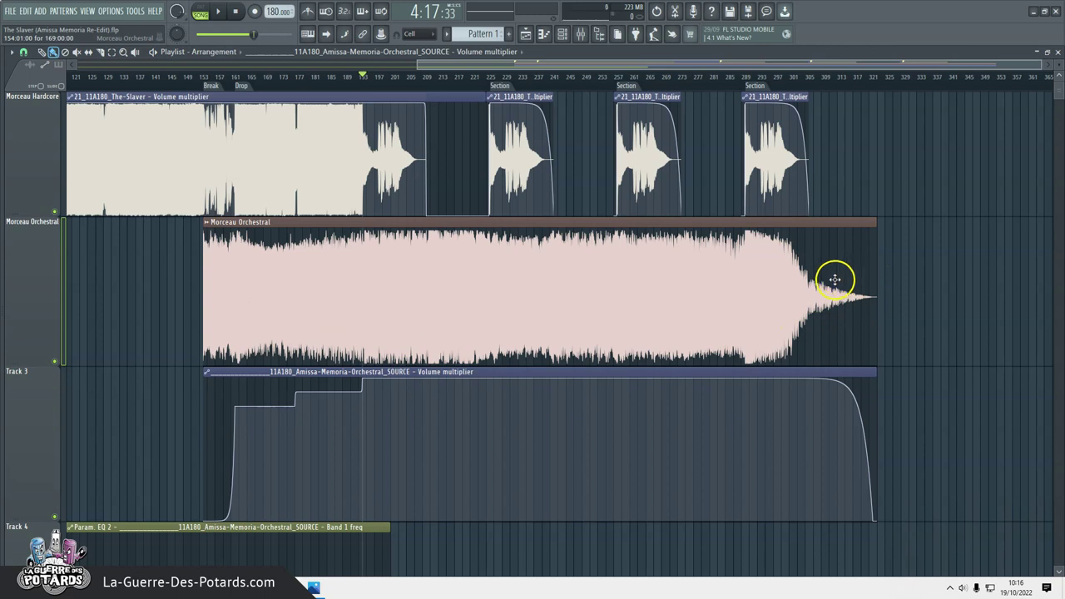
{"action": "left_click_drag", "start_coordinate": [524, 82], "coordinate": [828, 63]}
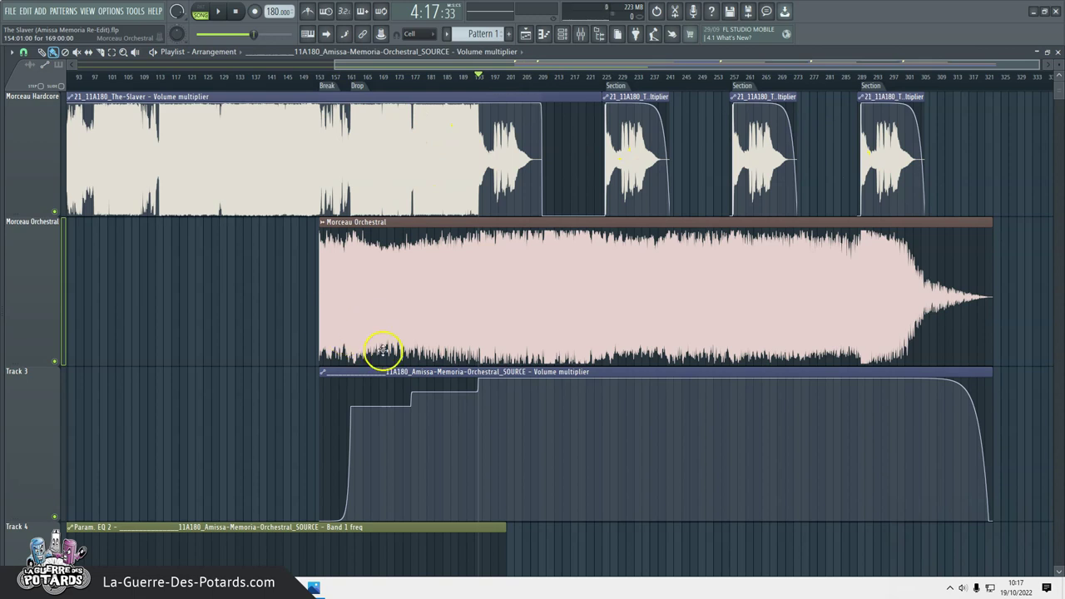
Place the playback position on the Break marker and play the transition with both tracks active
{"action": "left_click", "coordinate": [343, 79]}
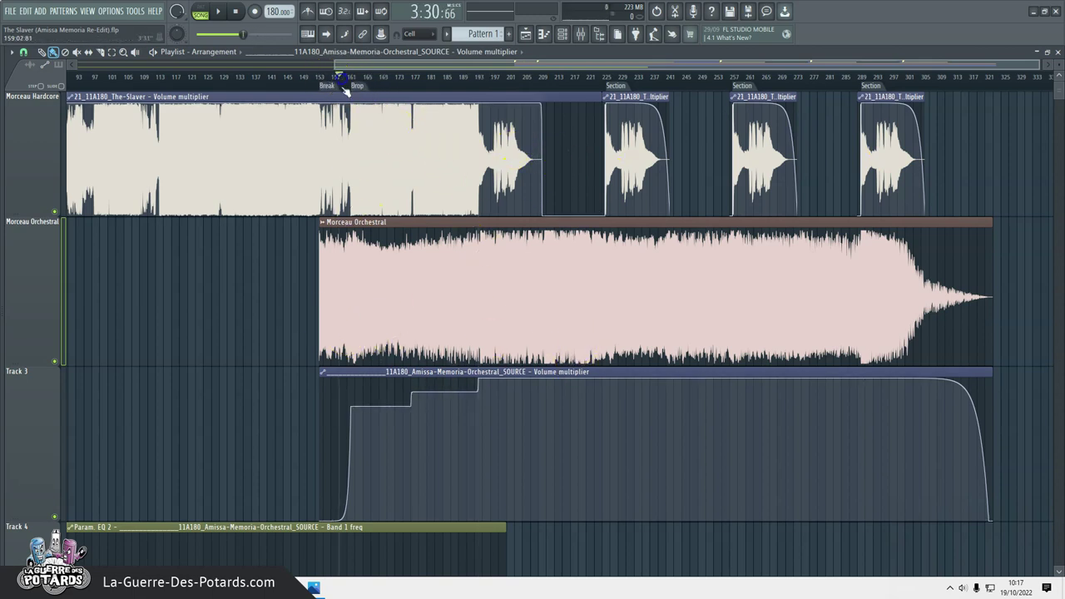
{"action": "left_click_drag", "start_coordinate": [350, 81], "coordinate": [345, 94]}
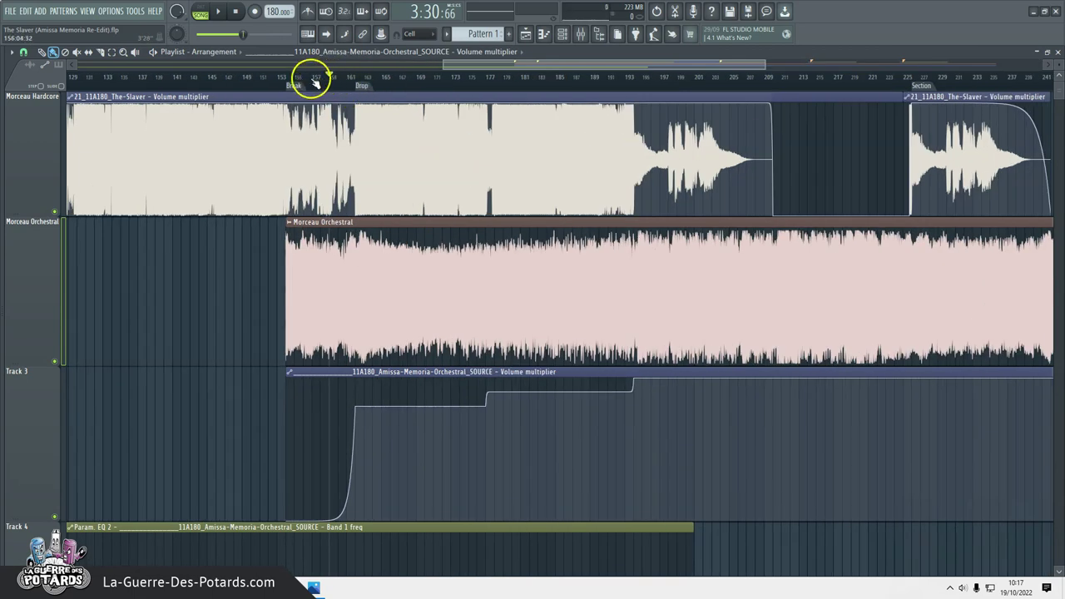
{"action": "left_click", "coordinate": [287, 79]}
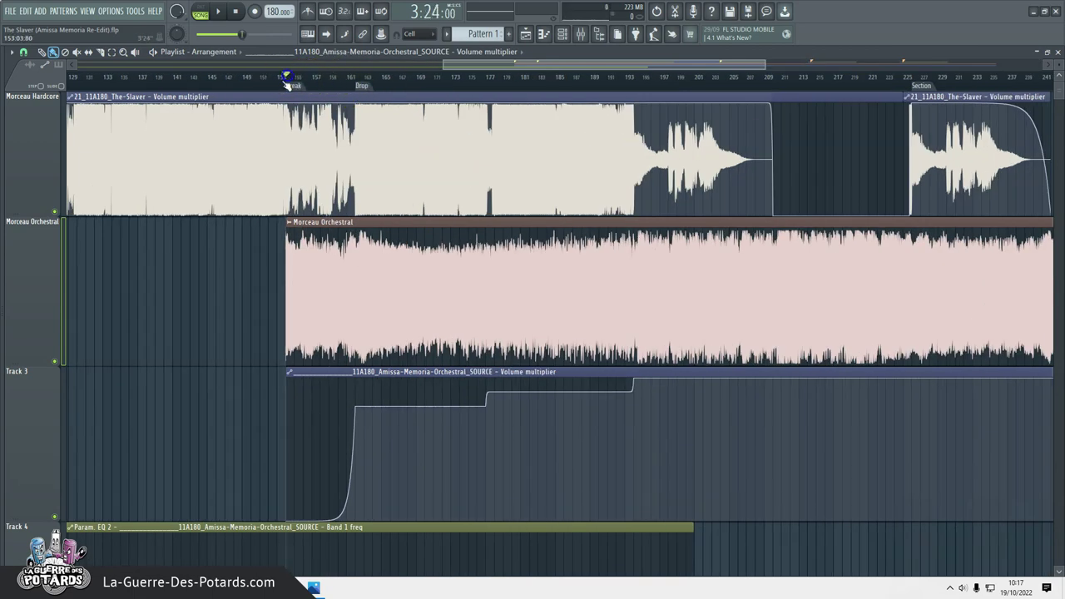
{"action": "key", "text": "space"}
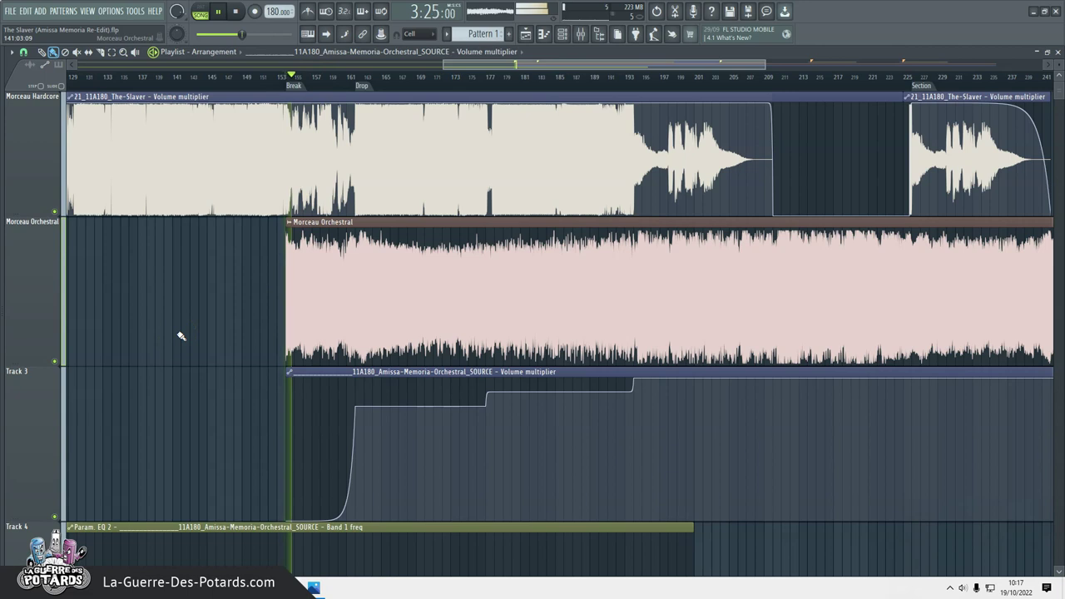
{"action": "left_click_drag", "start_coordinate": [309, 91], "coordinate": [329, 92]}
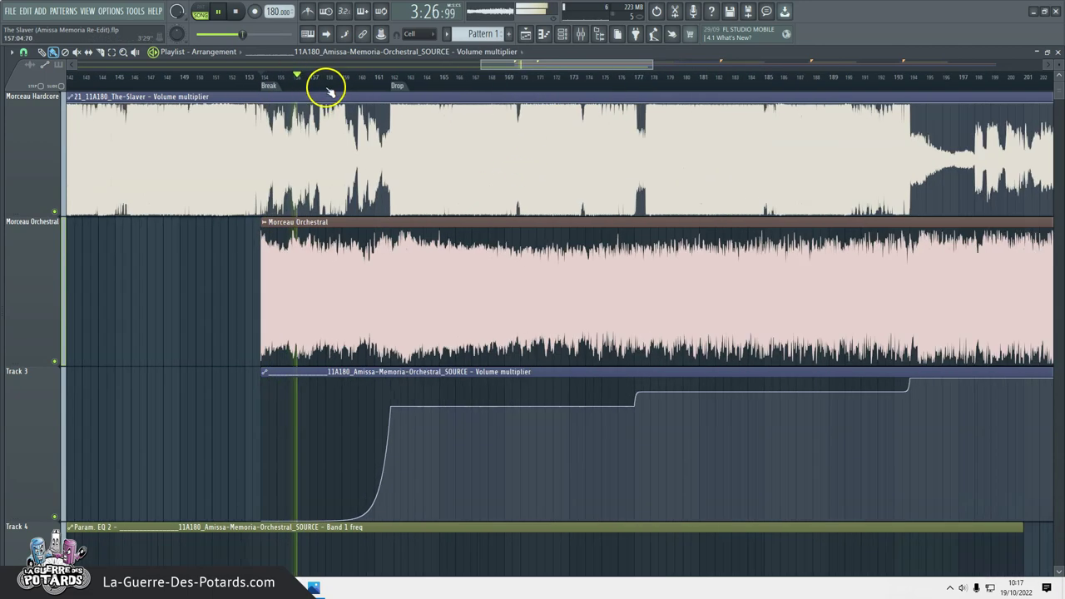
Check the levels of both tracks in the mixer during playback, selecting the Morceau Hardcore channel, and close the mixer
{"action": "key", "text": "F9"}
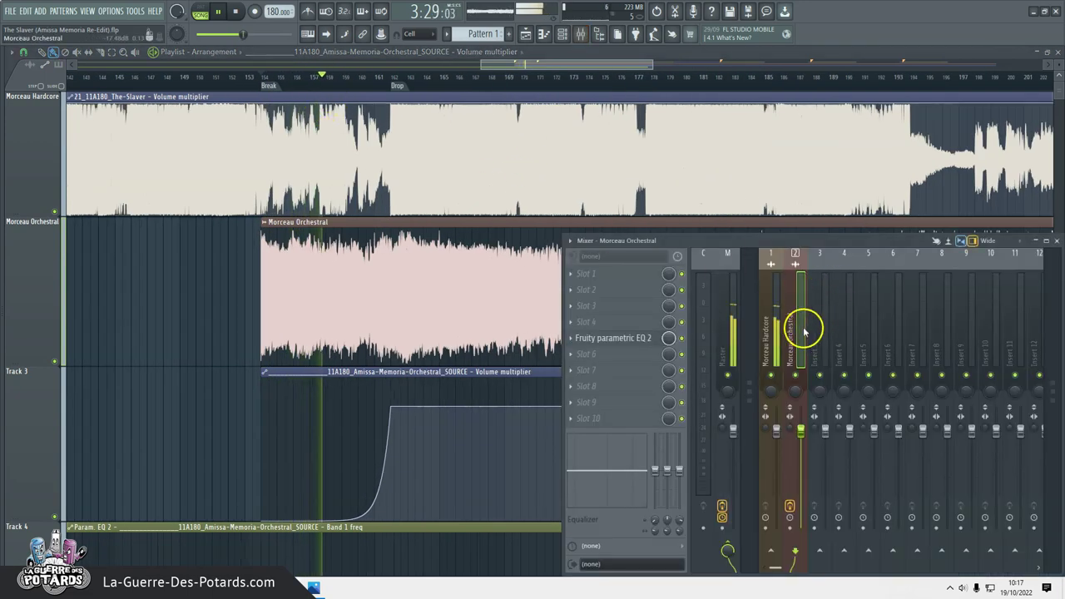
{"action": "left_click", "coordinate": [773, 353]}
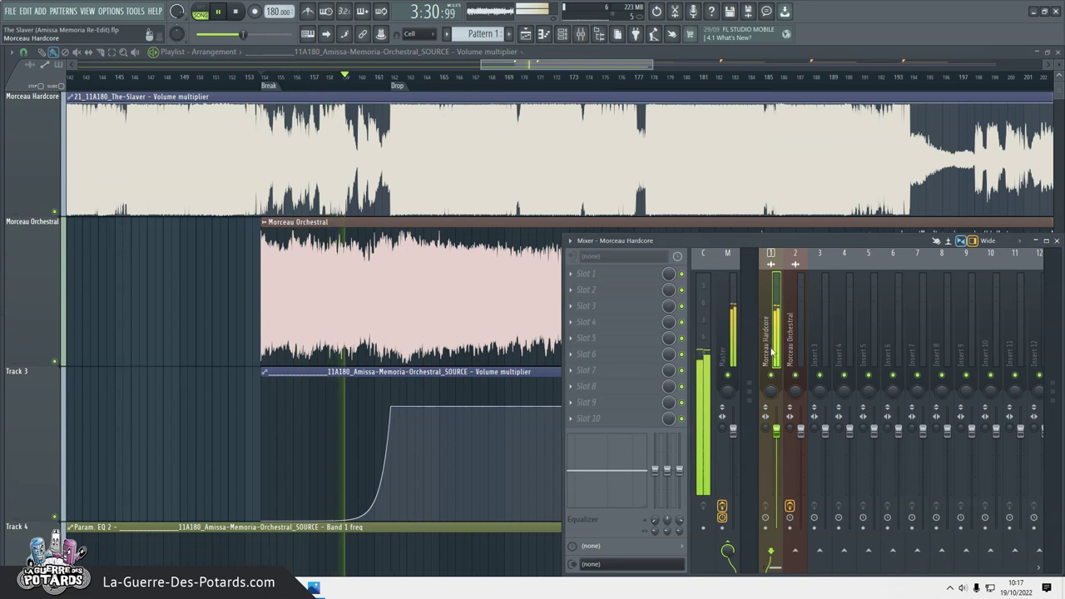
{"action": "key", "text": "F9"}
Follow the orchestral volume automation on Track 3 during playback, from the Drop marker through the rise around bar 177
{"action": "scroll", "coordinate": [537, 64], "scroll_direction": "down", "scroll_amount": 2}
{"action": "left_click_drag", "start_coordinate": [538, 64], "coordinate": [590, 63]}
{"action": "scroll", "coordinate": [250, 83], "scroll_direction": "up", "scroll_amount": 2}
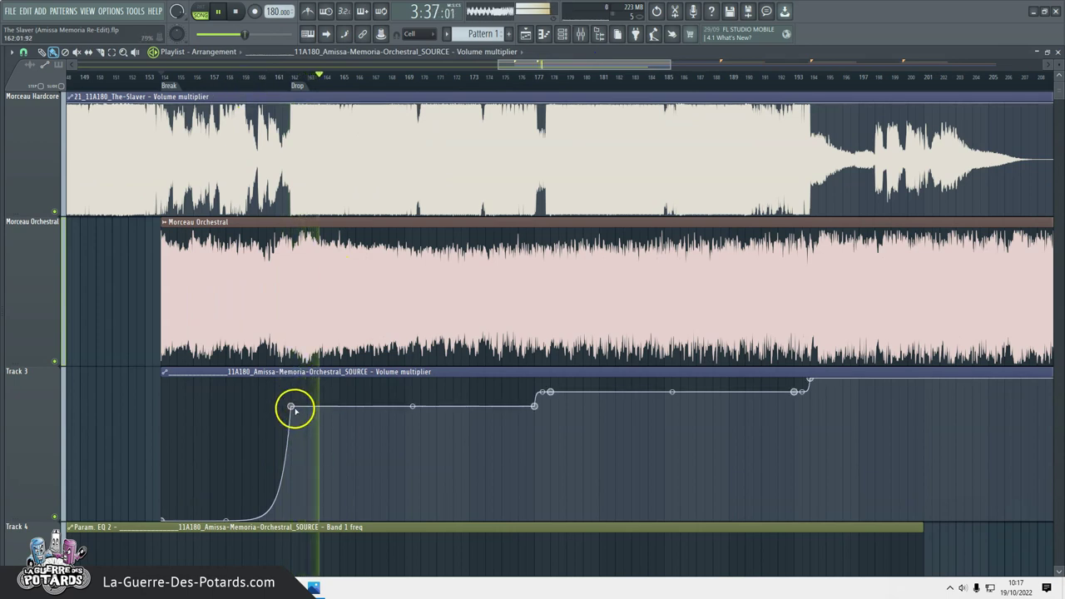
{"action": "scroll", "coordinate": [526, 79], "scroll_direction": "down", "scroll_amount": 1}
{"action": "scroll", "coordinate": [424, 80], "scroll_direction": "up", "scroll_amount": 2}
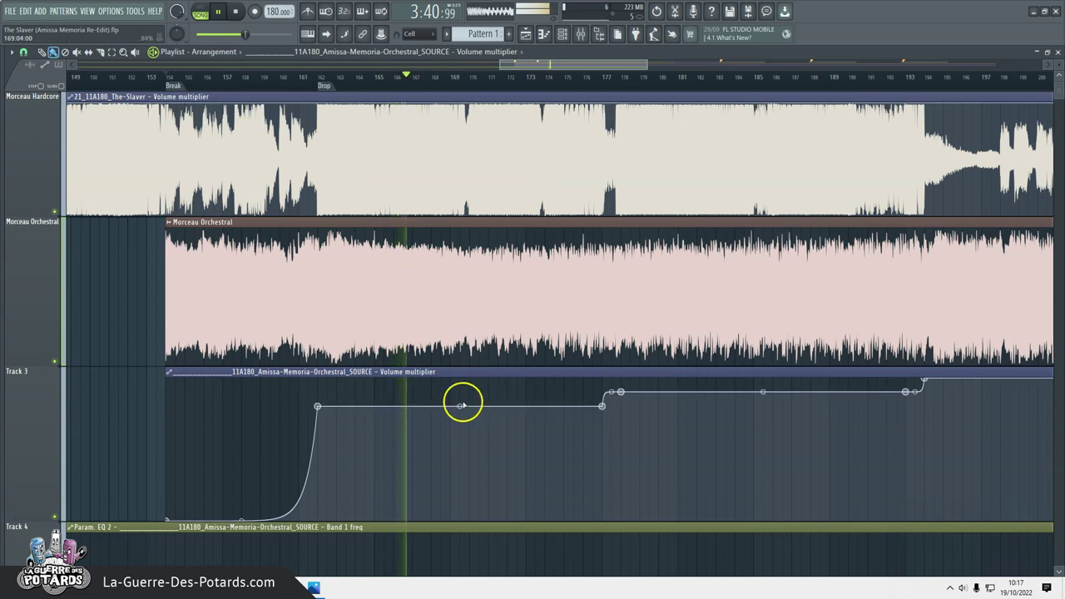
{"action": "scroll", "coordinate": [586, 83], "scroll_direction": "down", "scroll_amount": 1}
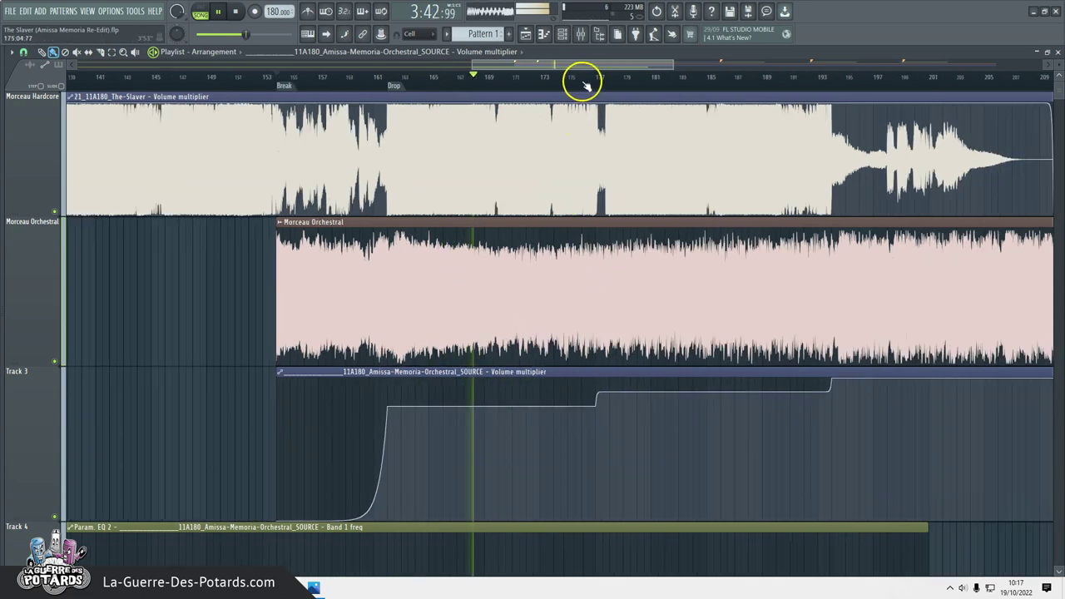
{"action": "scroll", "coordinate": [574, 71], "scroll_direction": "down", "scroll_amount": 1}
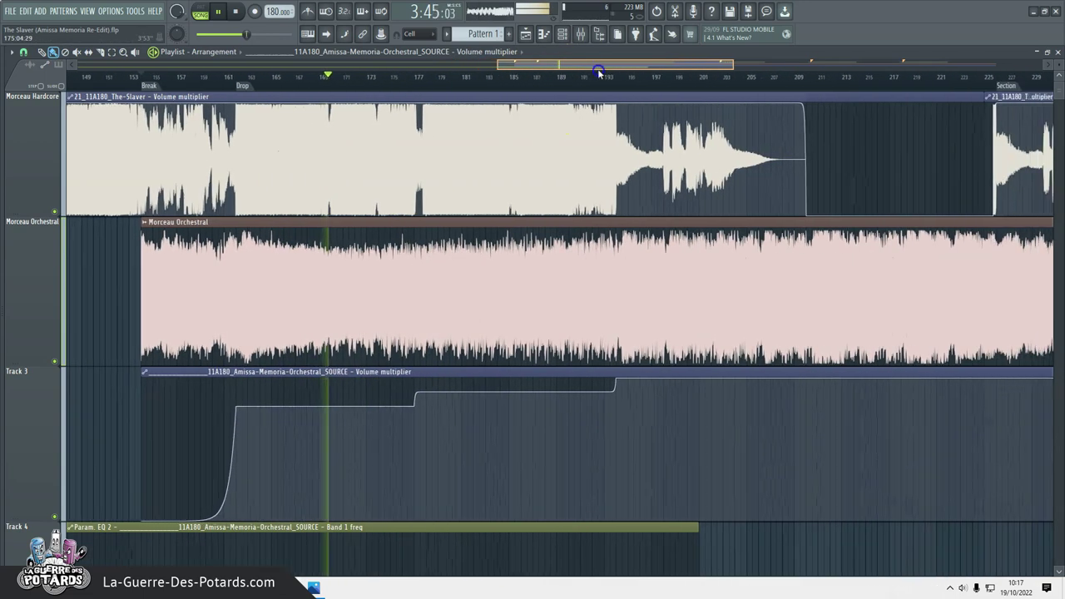
{"action": "scroll", "coordinate": [358, 80], "scroll_direction": "up", "scroll_amount": 2}
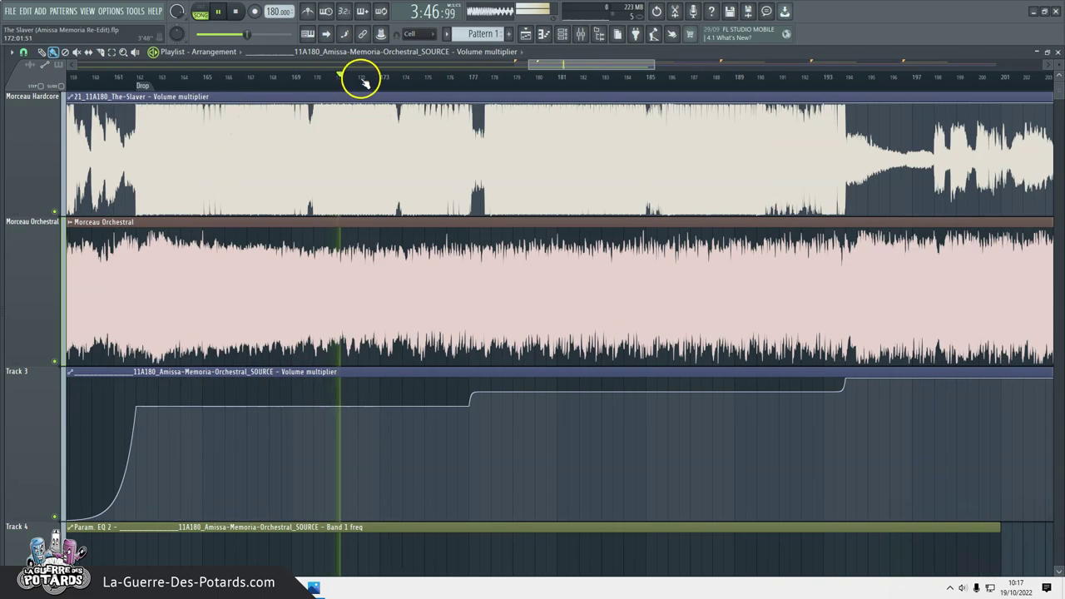
{"action": "scroll", "coordinate": [499, 83], "scroll_direction": "up", "scroll_amount": 2}
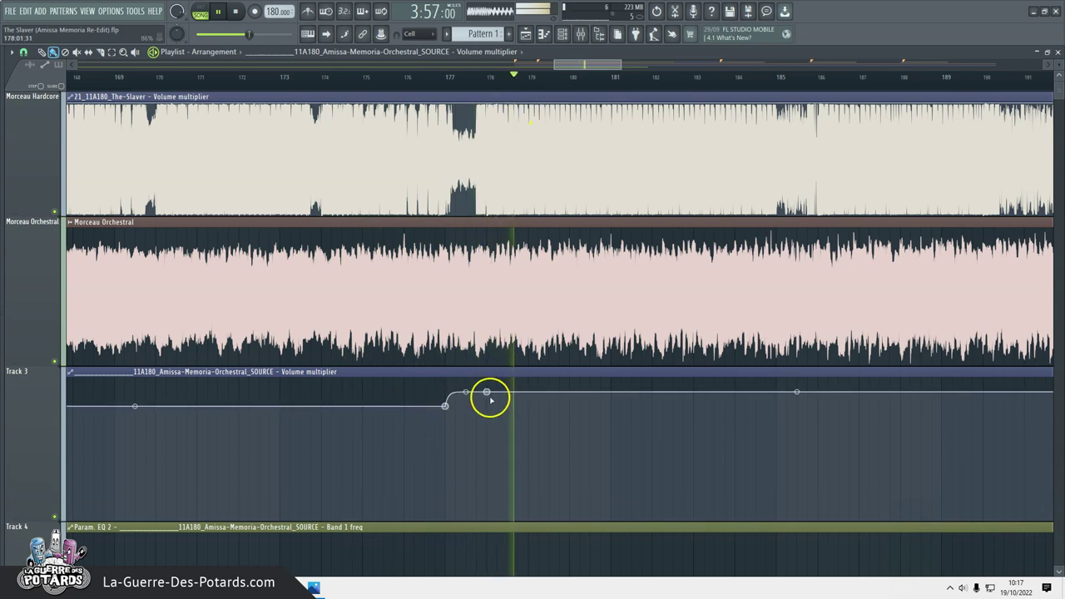
{"action": "scroll", "coordinate": [562, 77], "scroll_direction": "down", "scroll_amount": 3}
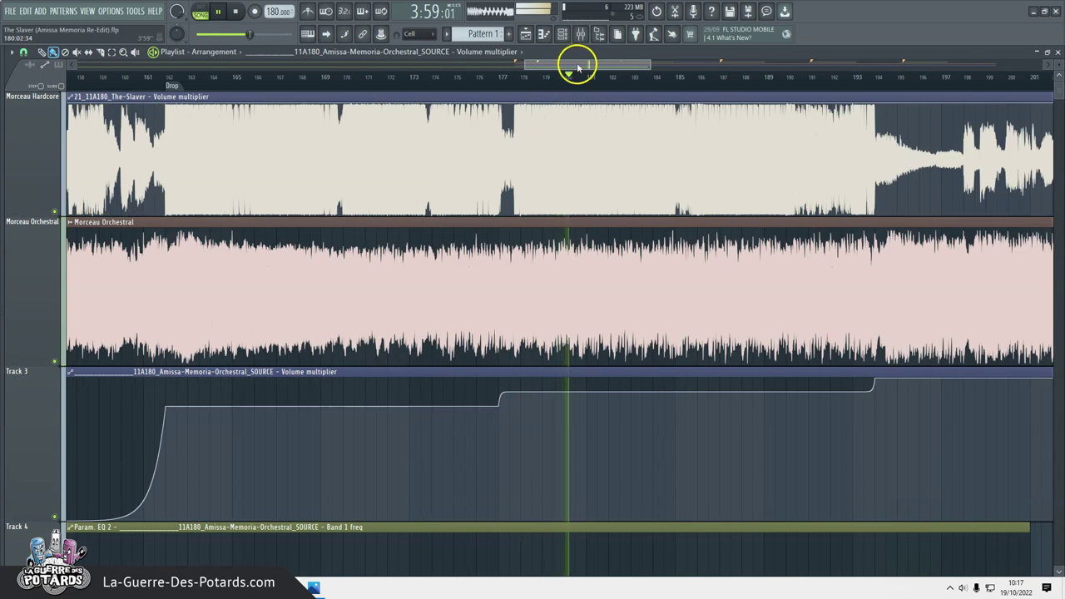
Listen on to the hardcore track's breakdown around bar 194, examining the last rise in the orchestral volume curve
{"action": "scroll", "coordinate": [578, 66], "scroll_direction": "down", "scroll_amount": 4}
{"action": "mouse_move", "coordinate": [564, 69]}
{"action": "left_mouse_down"}
{"action": "mouse_move", "coordinate": [598, 67]}
{"action": "mouse_move", "coordinate": [577, 70]}
{"action": "left_mouse_up"}
{"action": "scroll", "coordinate": [562, 79], "scroll_direction": "down", "scroll_amount": 2}
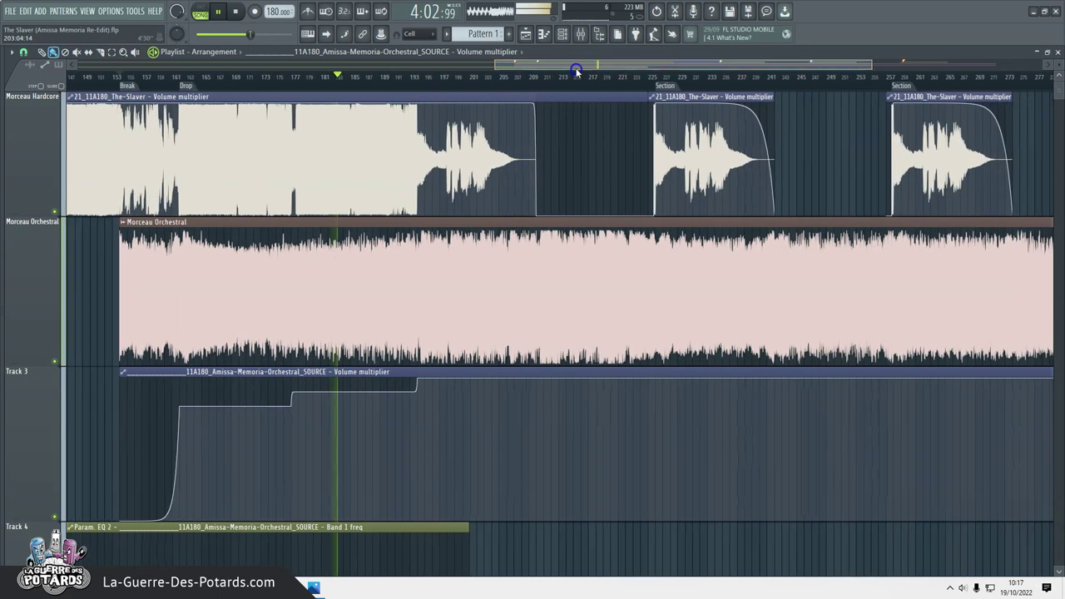
{"action": "scroll", "coordinate": [373, 76], "scroll_direction": "up", "scroll_amount": 3}
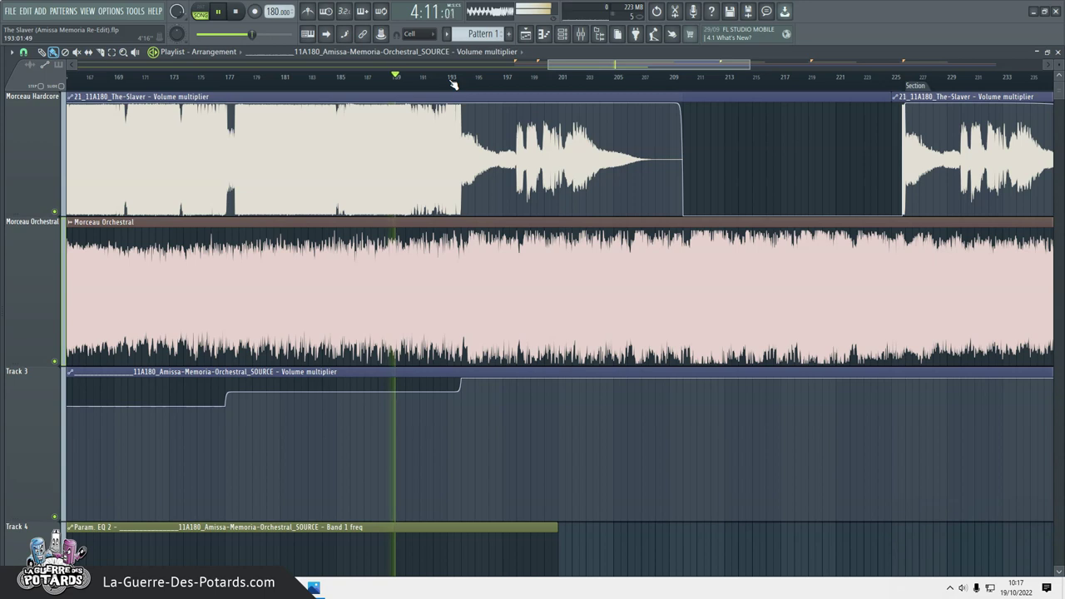
{"action": "mouse_move", "coordinate": [508, 73]}
{"action": "left_mouse_down"}
{"action": "mouse_move", "coordinate": [573, 83]}
{"action": "mouse_move", "coordinate": [519, 90]}
{"action": "left_mouse_up"}
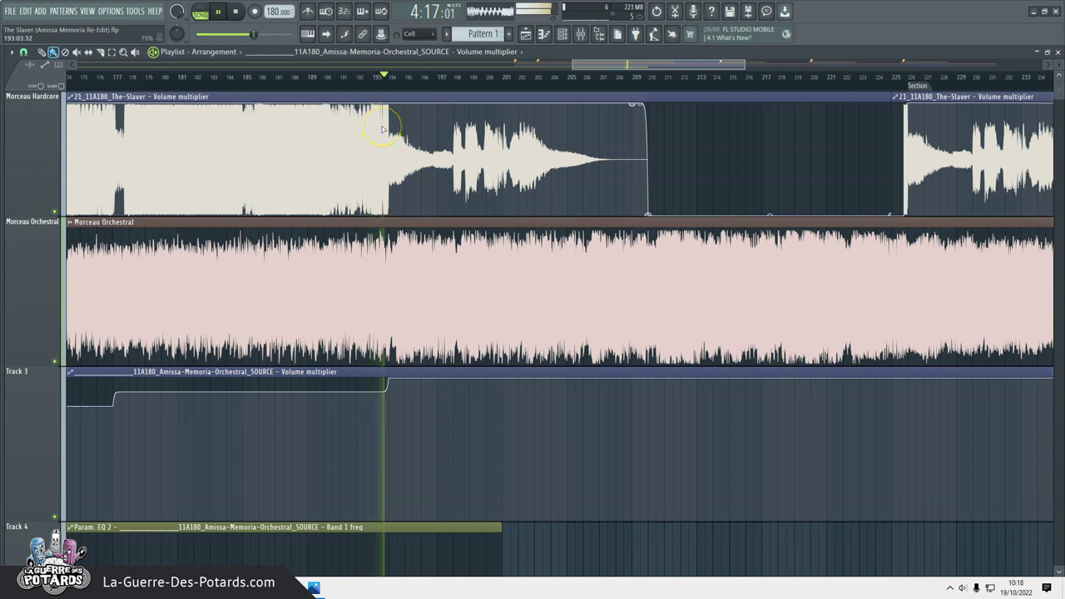
{"action": "left_click", "coordinate": [522, 77]}
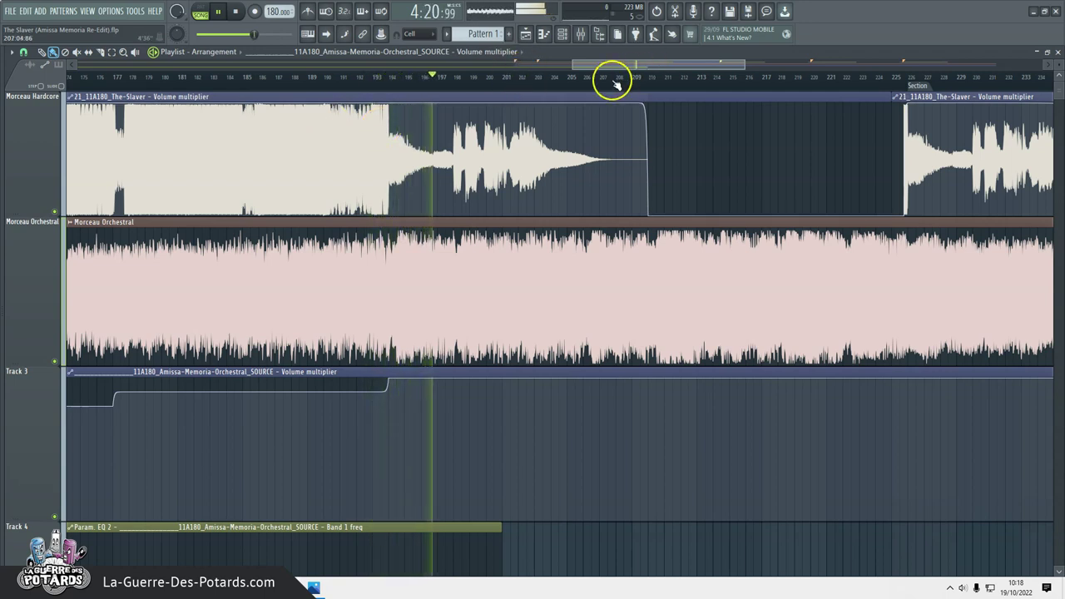
{"action": "left_click_drag", "start_coordinate": [606, 65], "coordinate": [624, 66]}
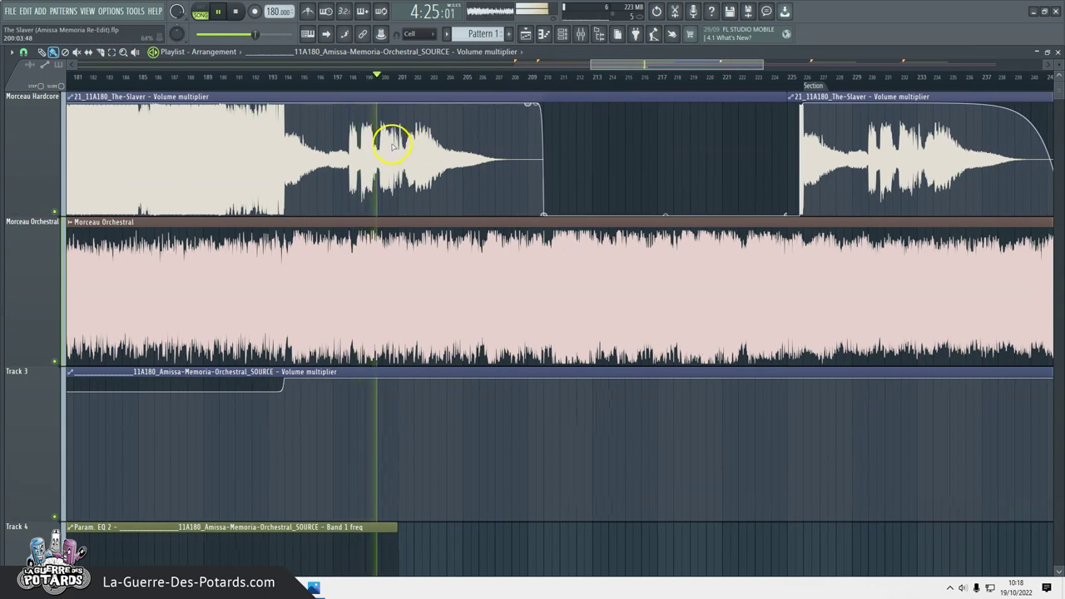
Check both tracks' levels in the mixer during the hardcore ending, and examine the hardcore volume fade around bar 209
{"action": "key", "text": "F9"}
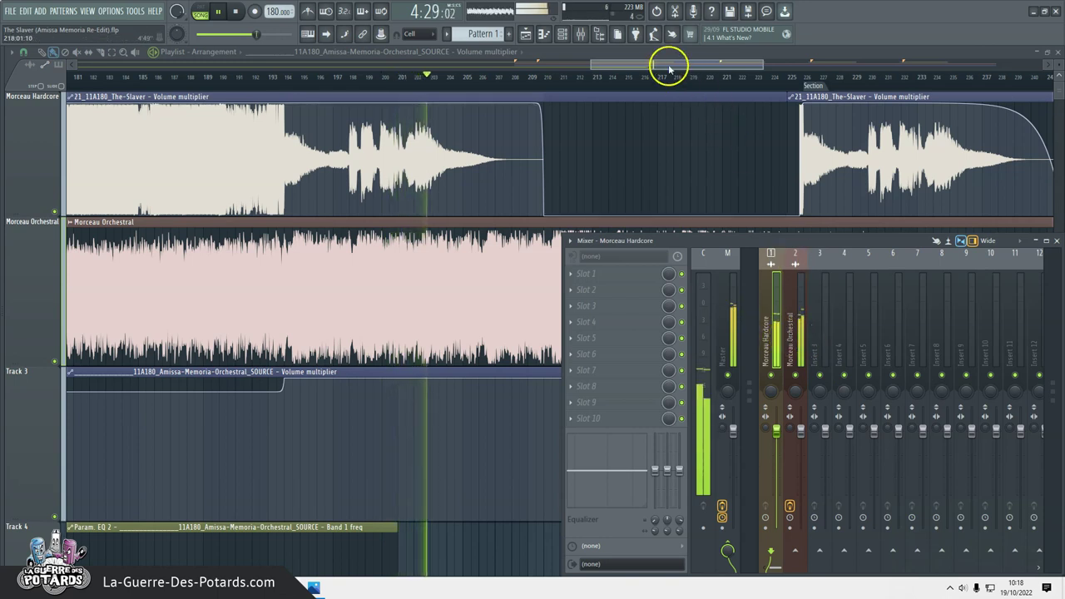
{"action": "key", "text": "F9"}
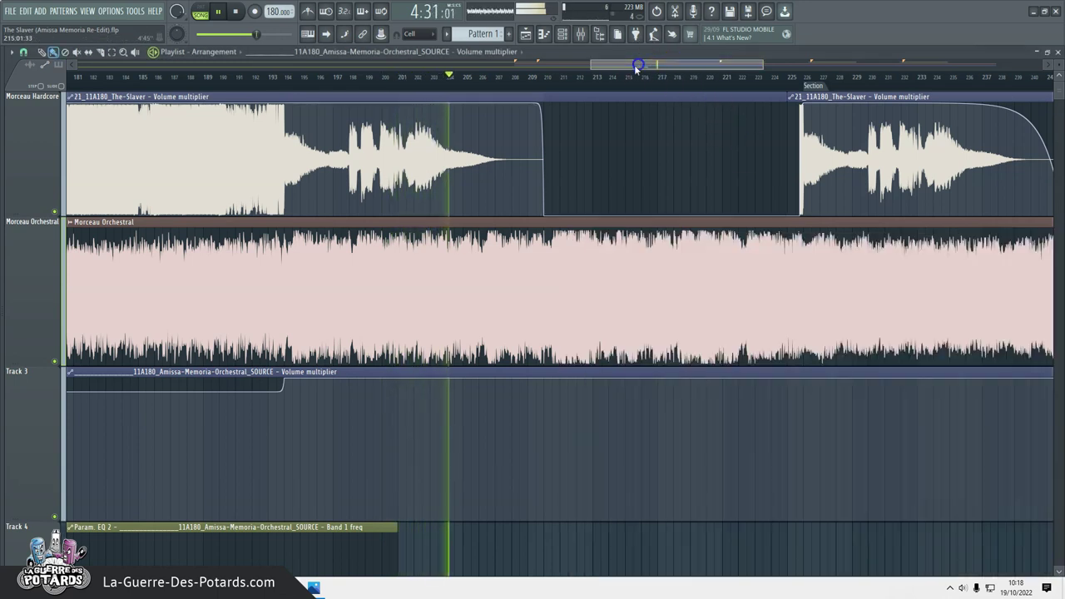
{"action": "scroll", "coordinate": [580, 78], "scroll_direction": "down", "scroll_amount": 2}
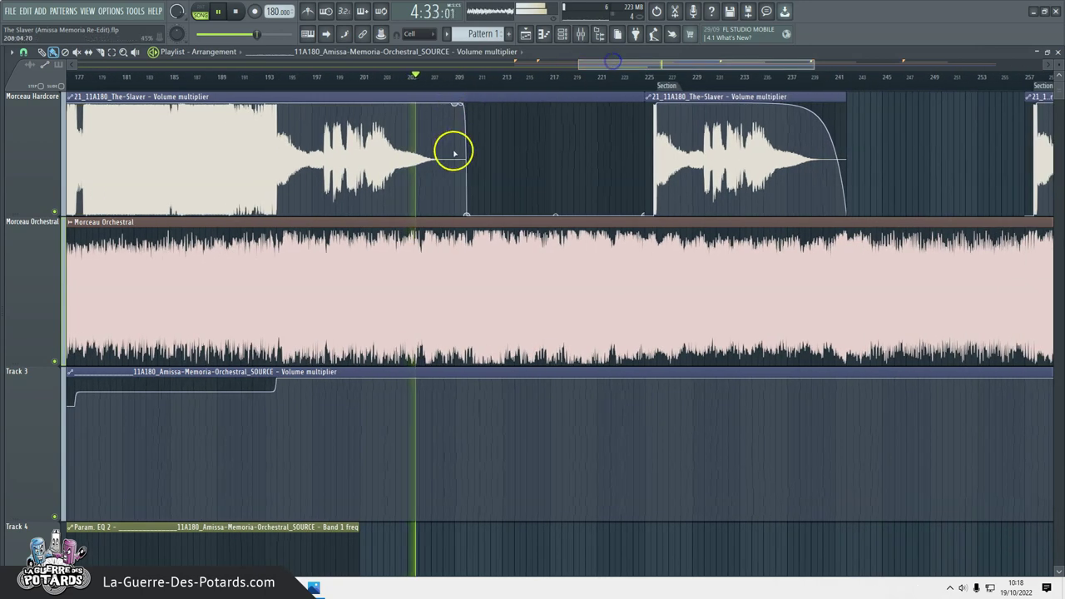
{"action": "scroll", "coordinate": [590, 66], "scroll_direction": "down", "scroll_amount": 1}
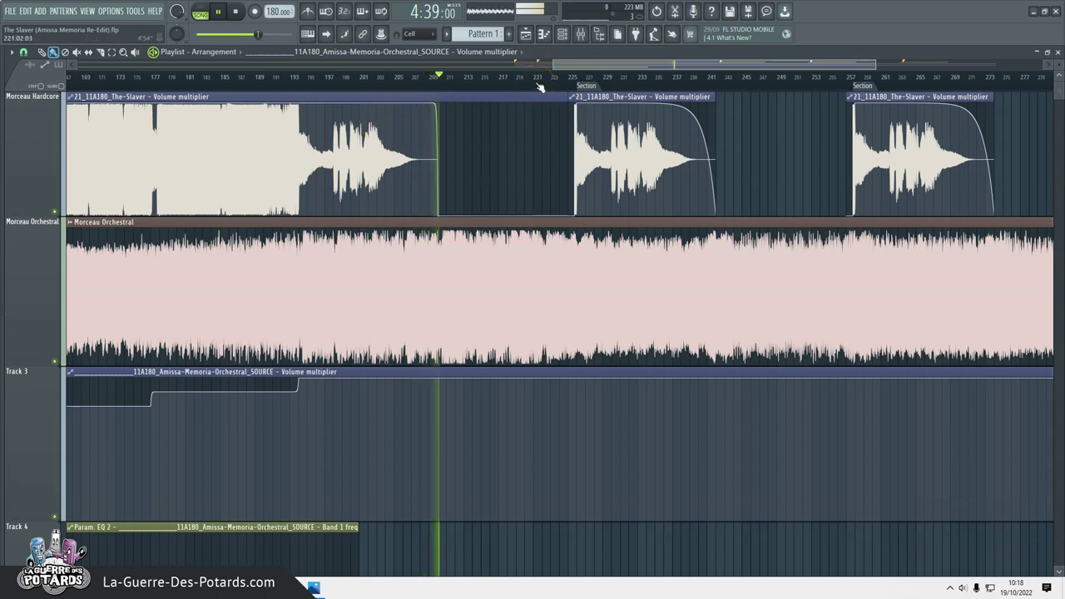
{"action": "scroll", "coordinate": [661, 71], "scroll_direction": "down", "scroll_amount": 2}
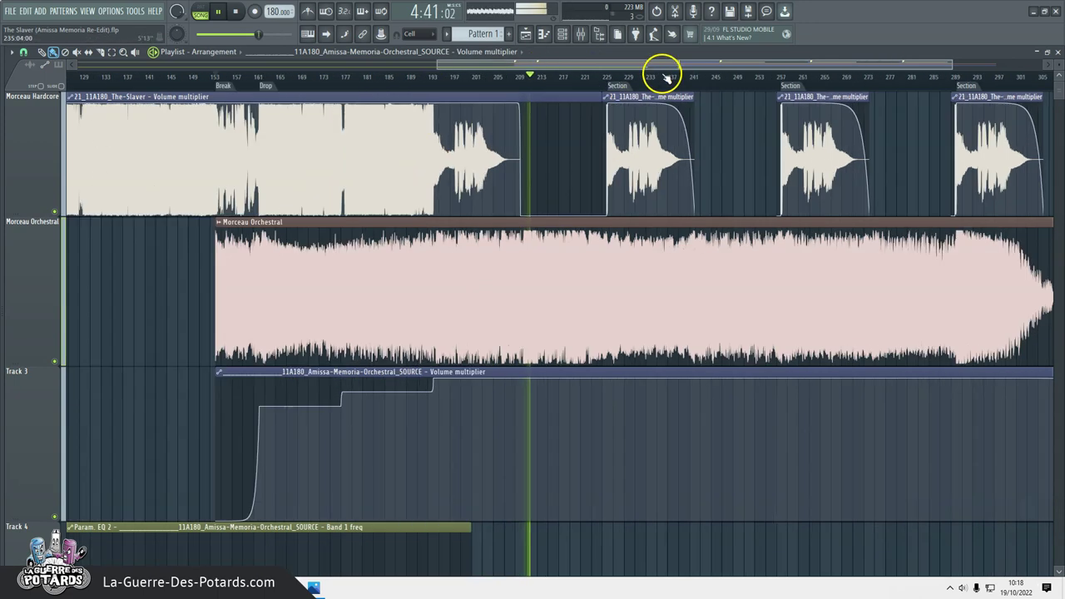
Stop playback and resume it shortly before the second Section marker to hear the hardcore fragment return
{"action": "scroll", "coordinate": [665, 65], "scroll_direction": "down", "scroll_amount": 2}
{"action": "key", "text": "space"}
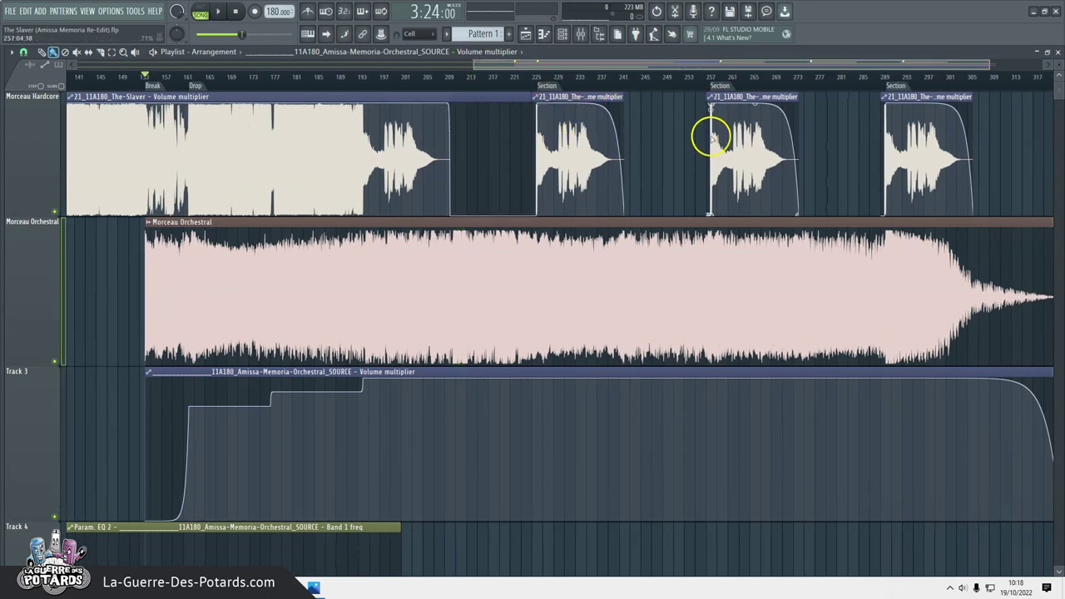
{"action": "key", "text": "space"}
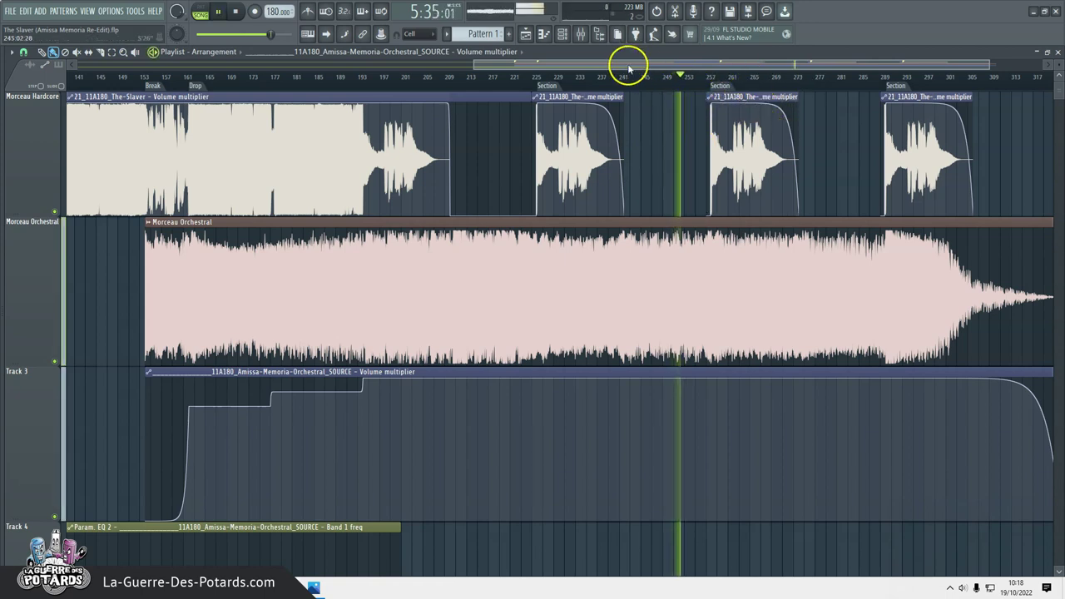
{"action": "scroll", "coordinate": [641, 70], "scroll_direction": "down", "scroll_amount": 10}
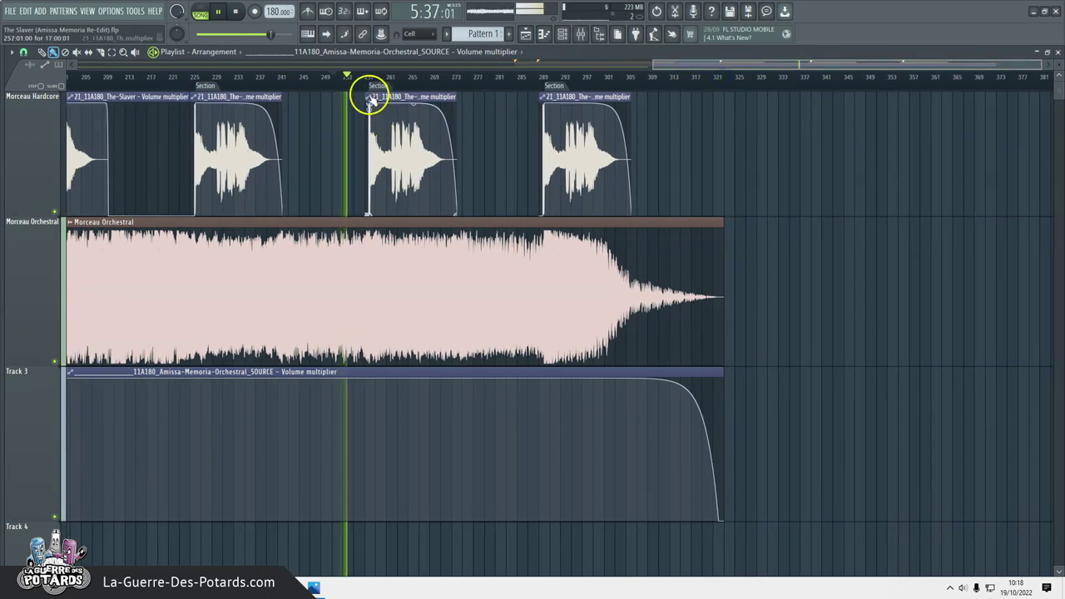
Stop playback and play from bar 287, just before the third Section marker
{"action": "scroll", "coordinate": [372, 100], "scroll_direction": "up", "scroll_amount": 3}
{"action": "left_click_drag", "start_coordinate": [671, 64], "coordinate": [739, 63]}
{"action": "key", "text": "space"}
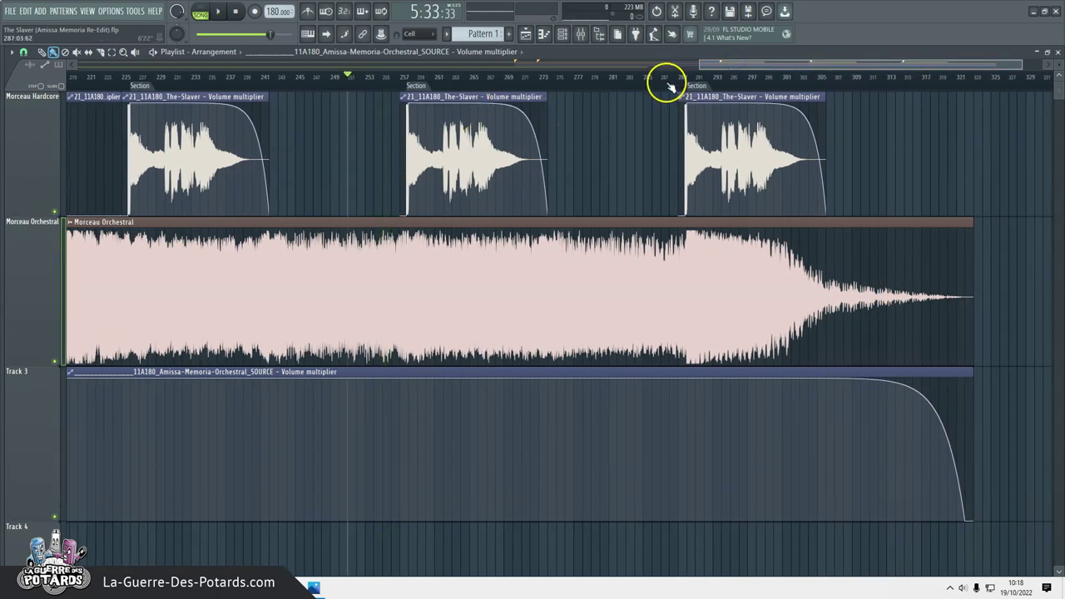
{"action": "left_click", "coordinate": [670, 83]}
{"action": "key", "text": "space"}
{"action": "left_click_drag", "start_coordinate": [731, 65], "coordinate": [748, 66]}
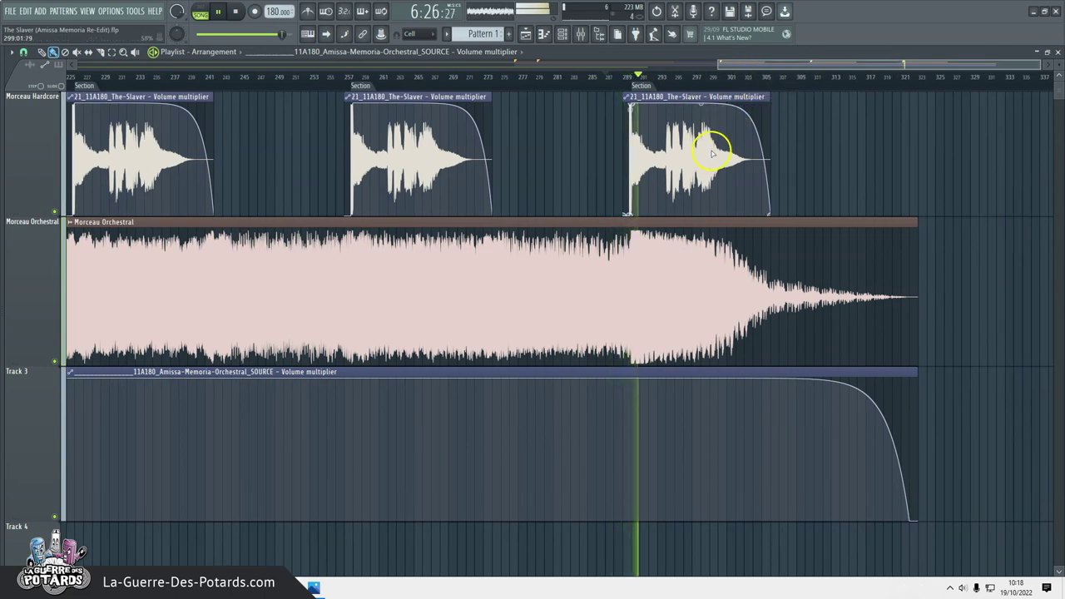
Listen to the last hardcore fragment and the start of the orchestral fade-out, stop playback, and show the whole arrangement
{"action": "scroll", "coordinate": [753, 79], "scroll_direction": "down", "scroll_amount": 2}
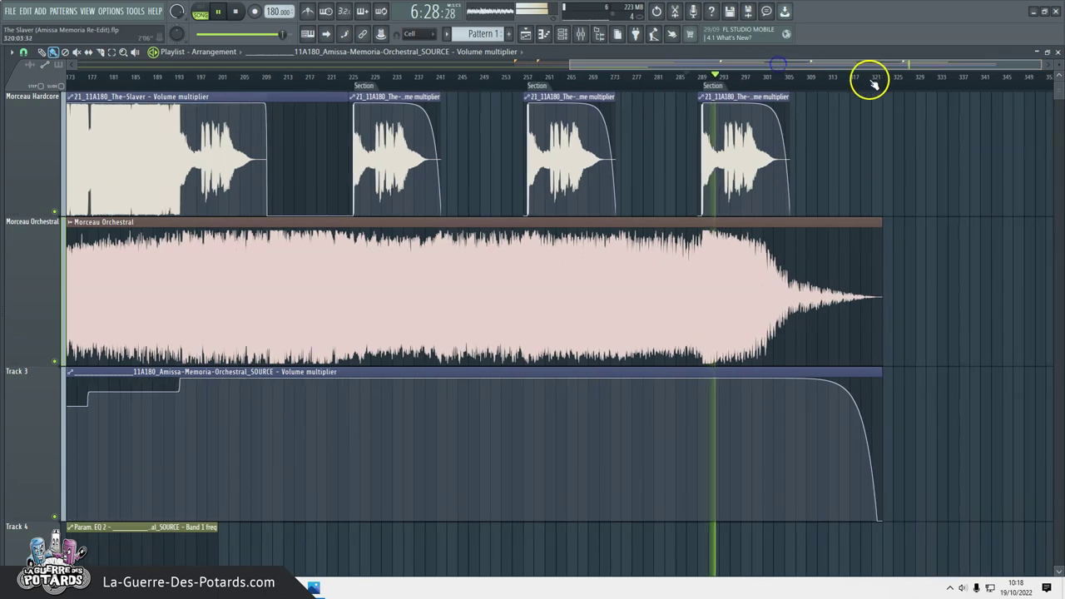
{"action": "scroll", "coordinate": [872, 83], "scroll_direction": "up", "scroll_amount": 3}
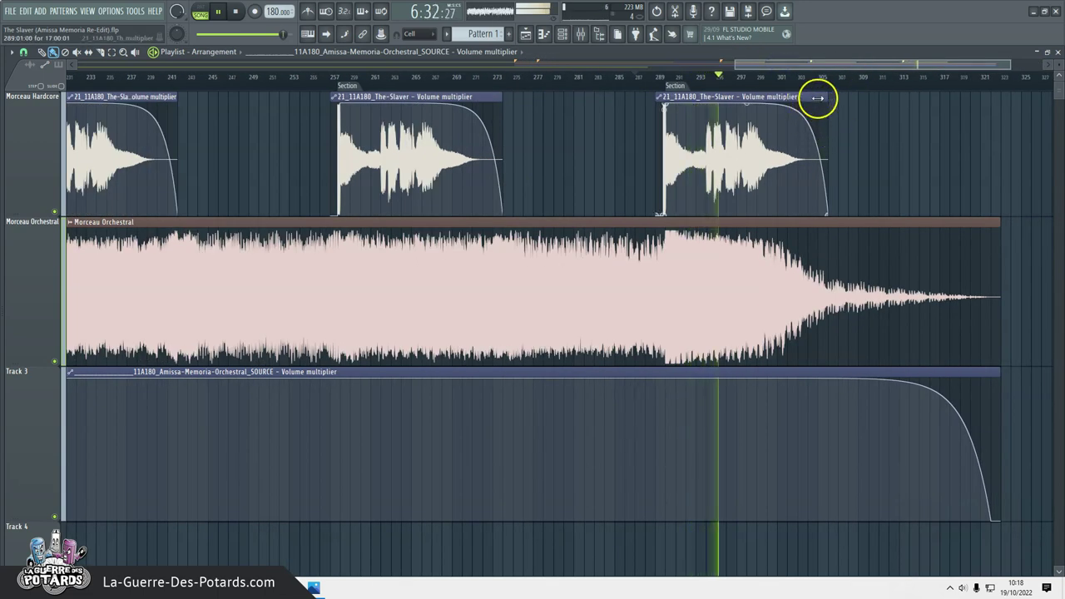
{"action": "scroll", "coordinate": [843, 76], "scroll_direction": "down", "scroll_amount": 2}
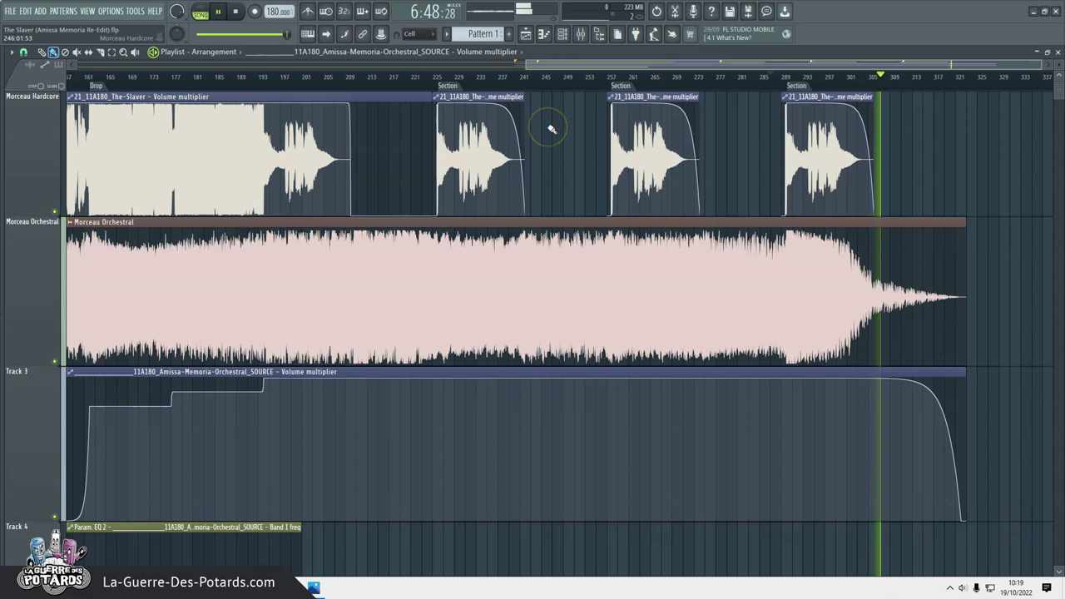
{"action": "key", "text": "space"}
{"action": "scroll", "coordinate": [596, 88], "scroll_direction": "down", "scroll_amount": 3}
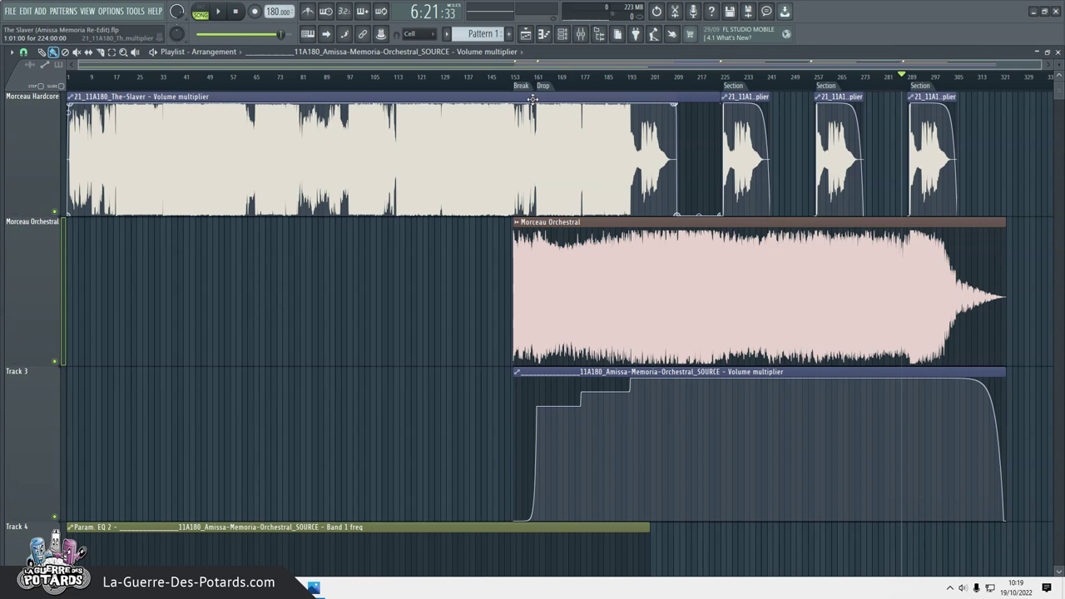
Switch to the slide presenting the custom-made, ready-to-mix remixes, mashups and re-edits
{"action": "key", "text": "alt+Tab"}
{"action": "key", "text": "alt+Tab"}
{"action": "key", "text": "alt+Tab"}
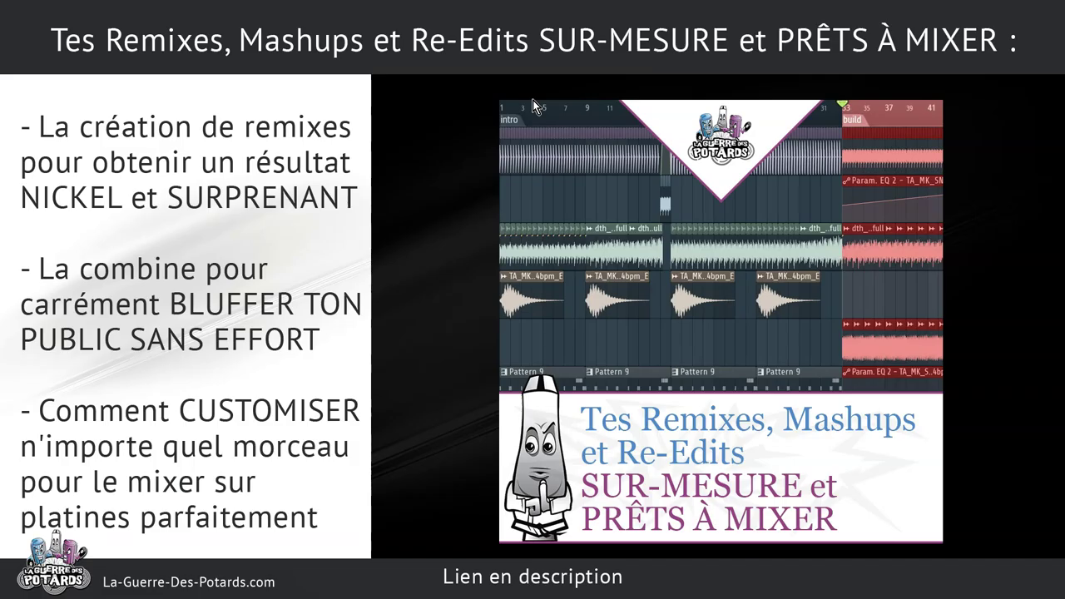